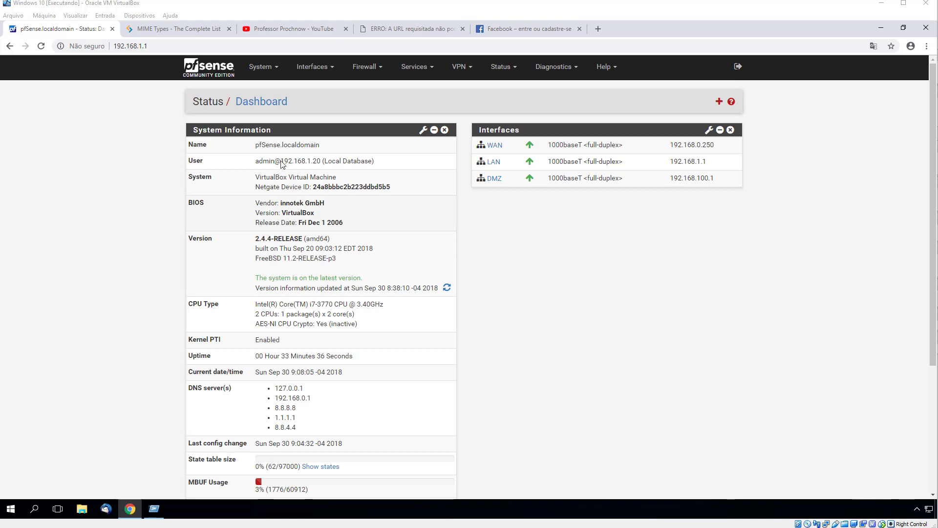
- Start a new certificate authority in the Certificate Manager named proxy, with the method Create an internal Certificate Authority
{"action": "left_click", "coordinate": [266, 74]}
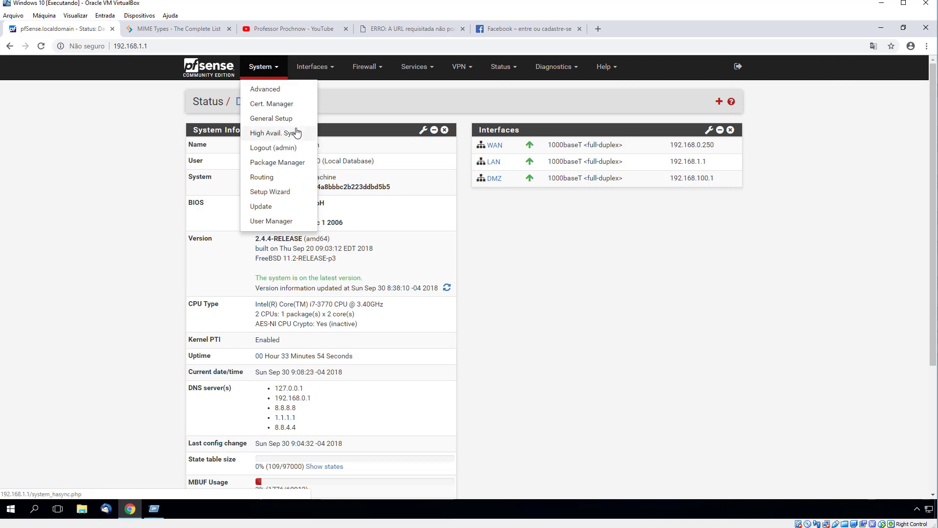
{"action": "left_click", "coordinate": [268, 104]}
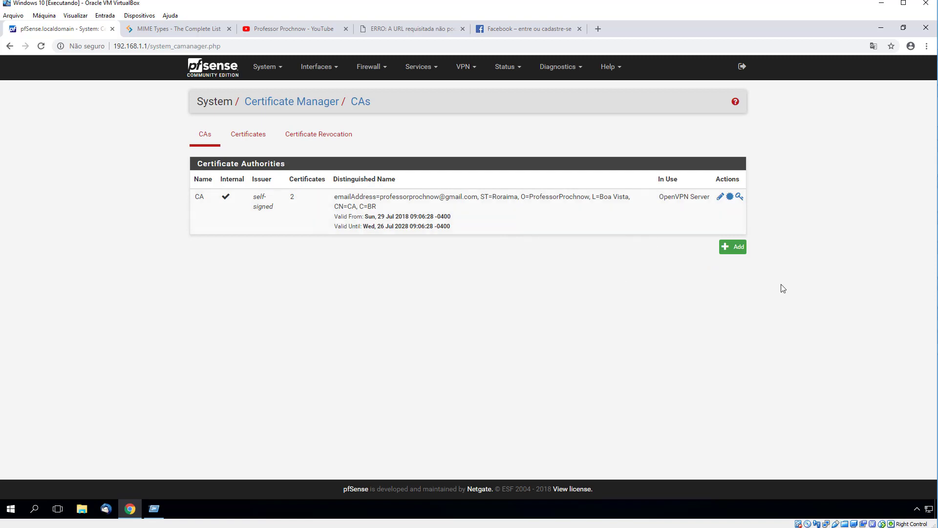
{"action": "left_click", "coordinate": [738, 247]}
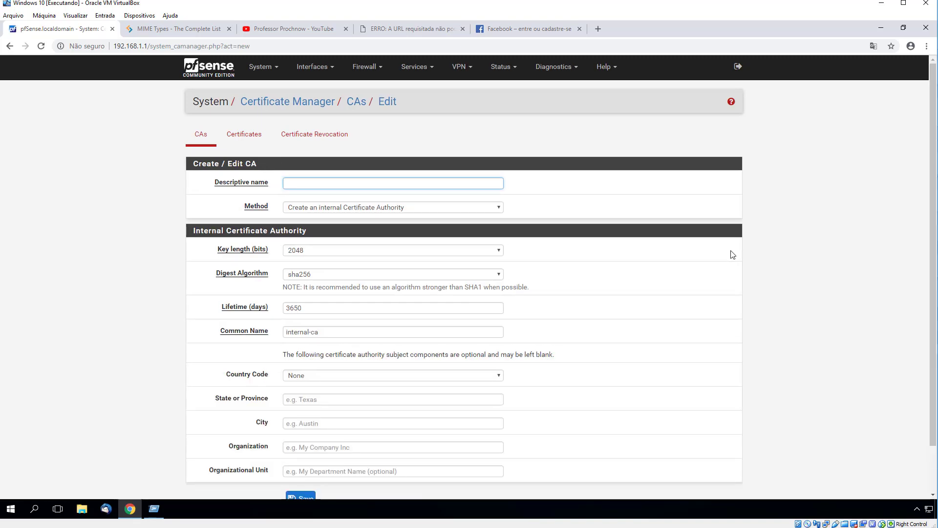
{"action": "type", "text": "proxy"}
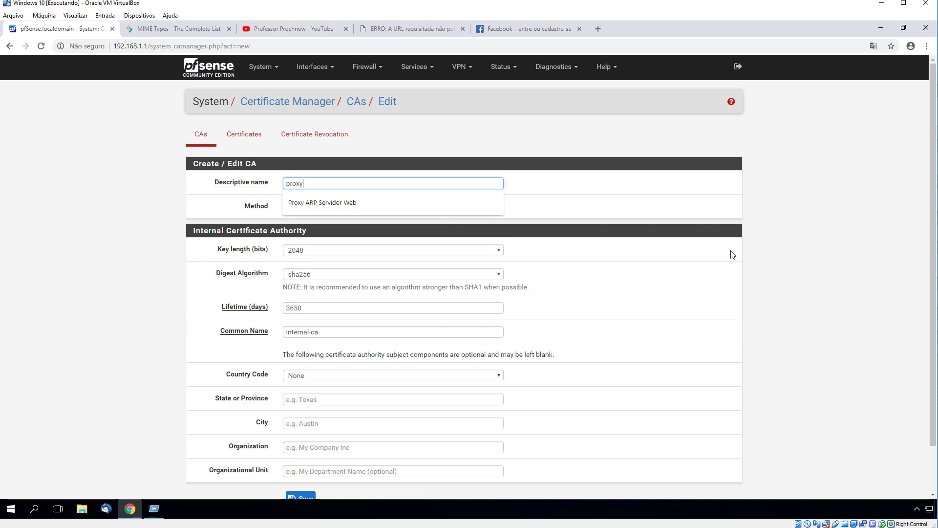
{"action": "key", "text": "Tab"}
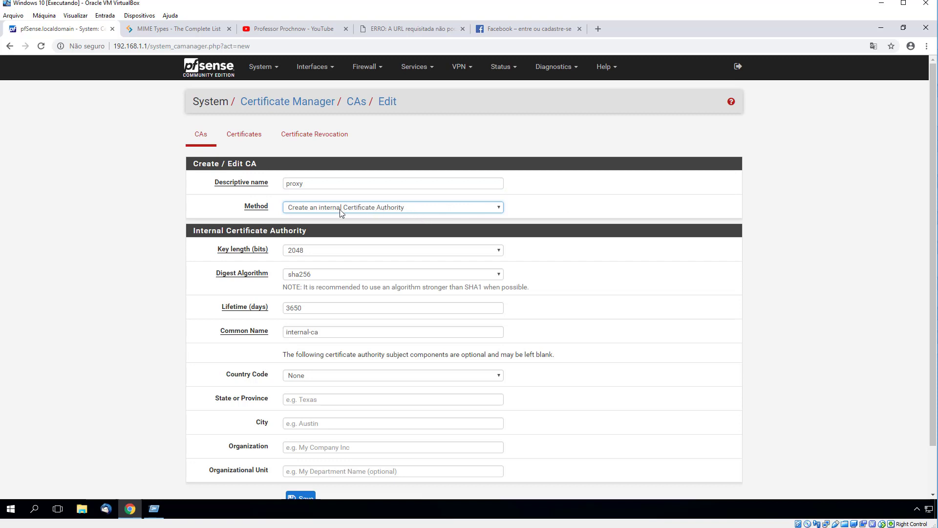
{"action": "left_click", "coordinate": [324, 206]}
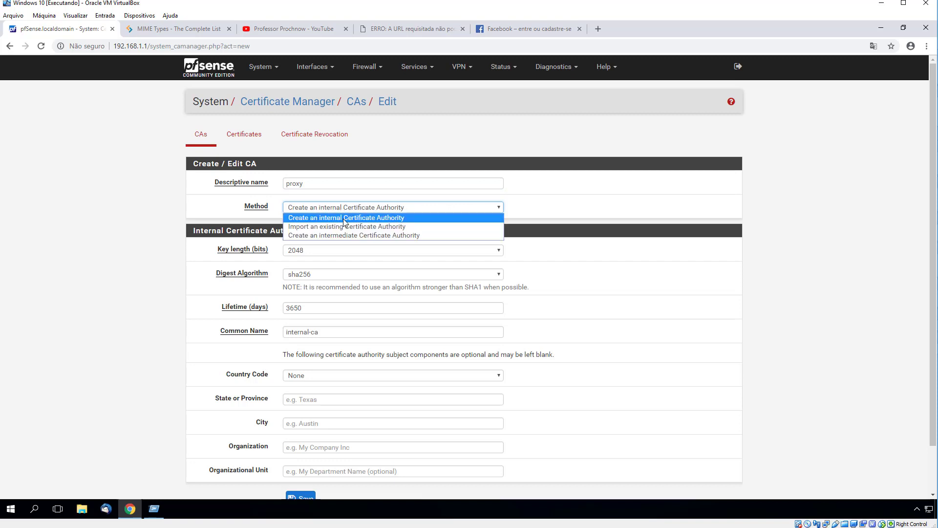
{"action": "left_click", "coordinate": [336, 217]}
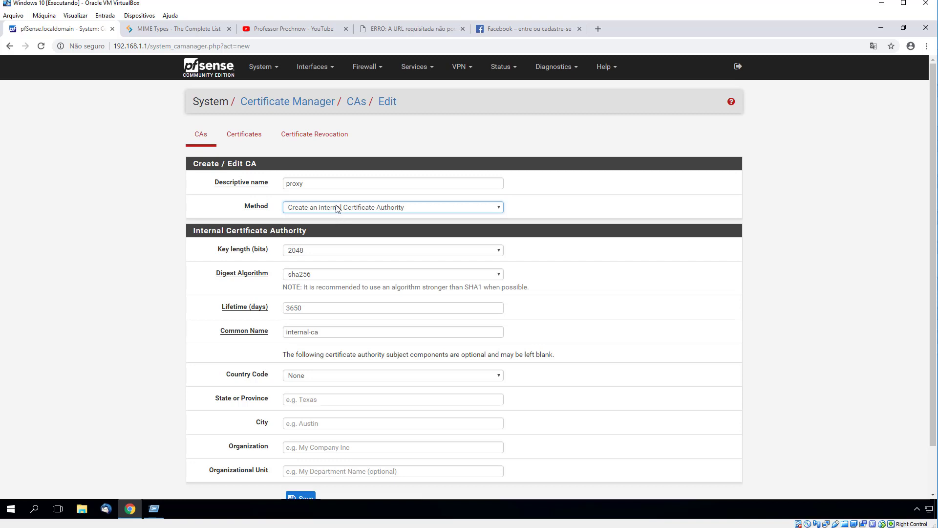
- Set the certificate authority's country code to BR, state to Roraima and city to BoaVista
{"action": "scroll", "coordinate": [260, 263], "scroll_direction": "down", "scroll_amount": 2}
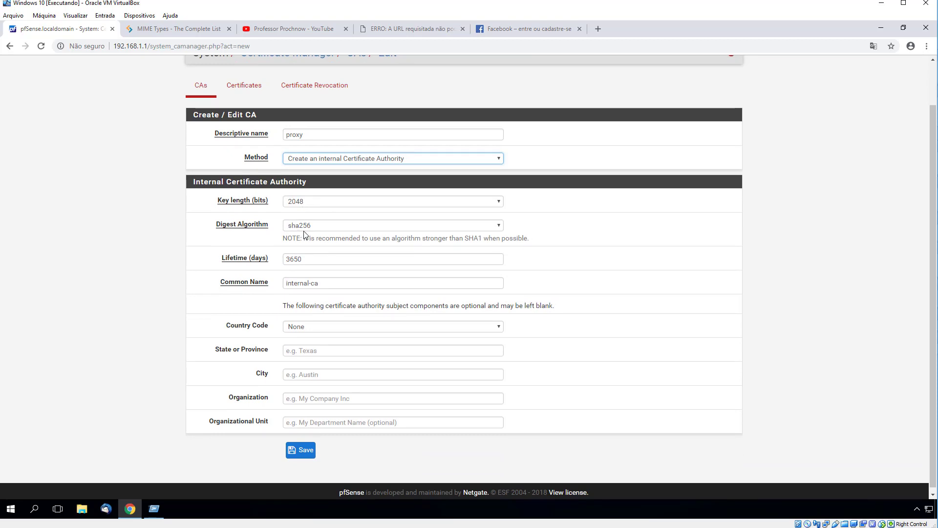
{"action": "left_click_drag", "start_coordinate": [303, 259], "coordinate": [281, 260]}
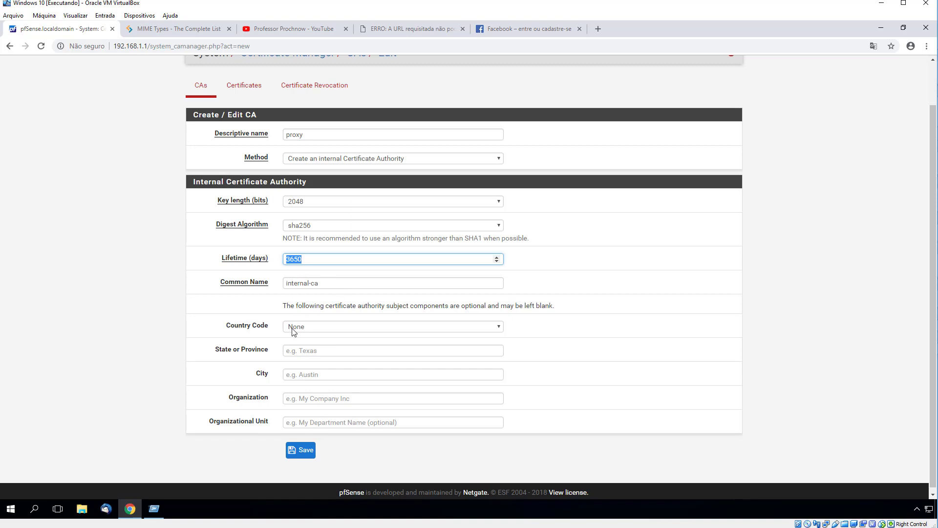
{"action": "left_click", "coordinate": [306, 329]}
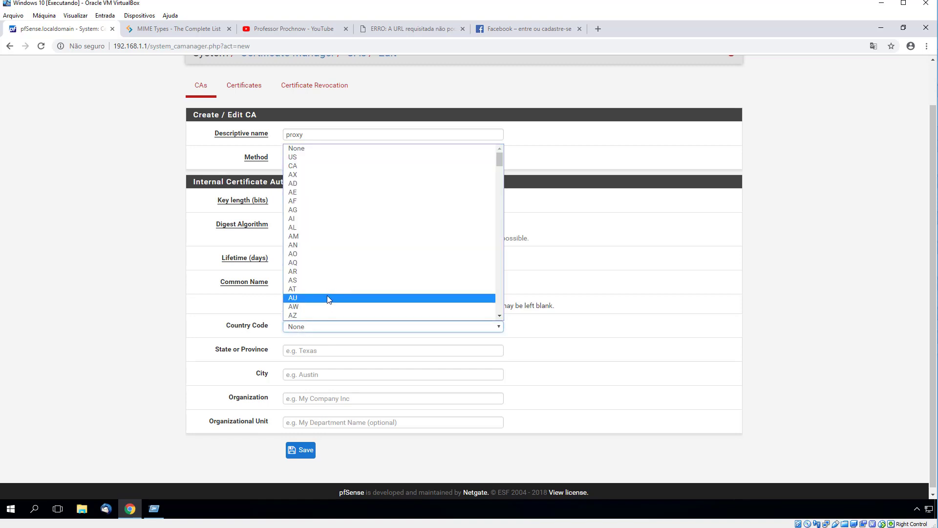
{"action": "scroll", "coordinate": [329, 299], "scroll_direction": "down", "scroll_amount": 3}
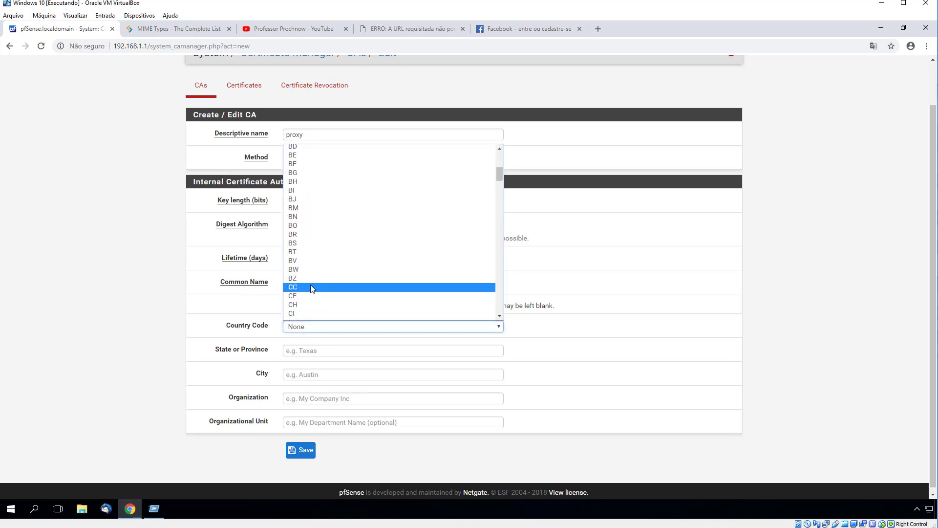
{"action": "type", "text": "br"}
{"action": "key", "text": "Return"}
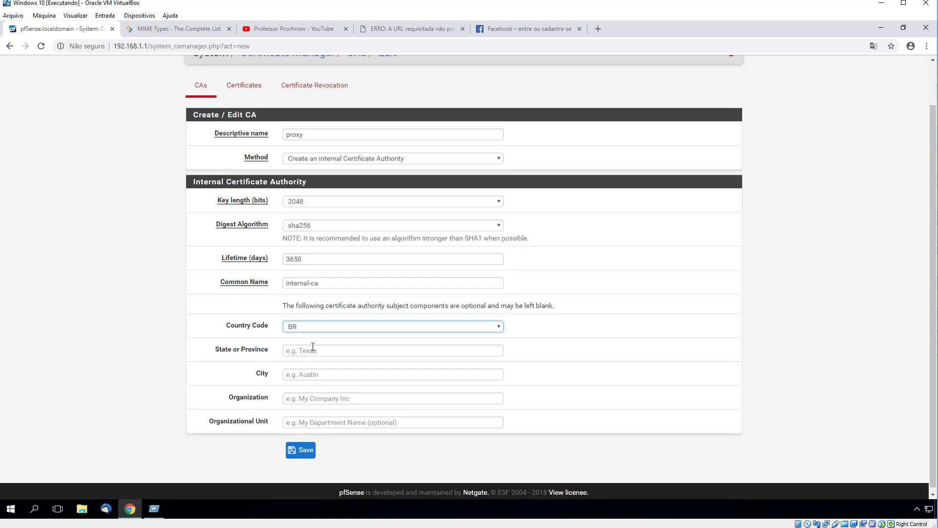
{"action": "left_click", "coordinate": [315, 349]}
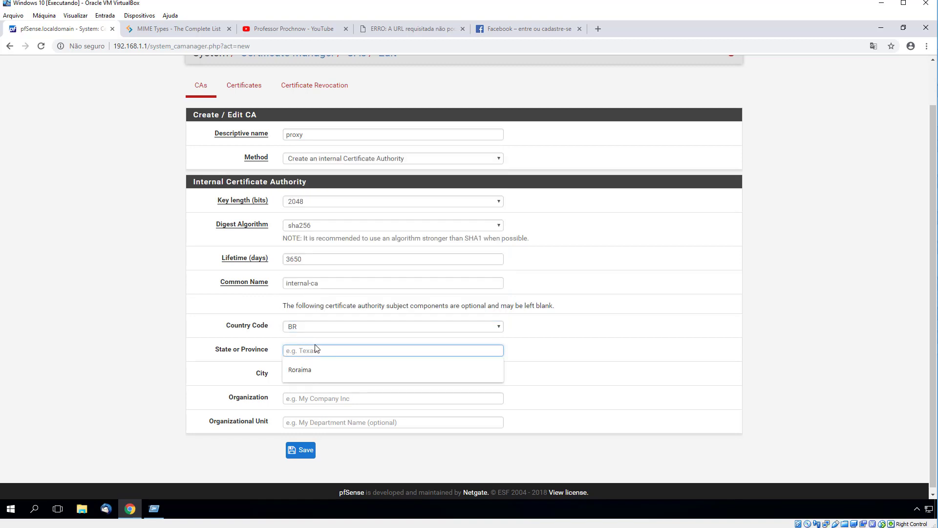
{"action": "type", "text": "Roraima"}
{"action": "key", "text": "Tab"}
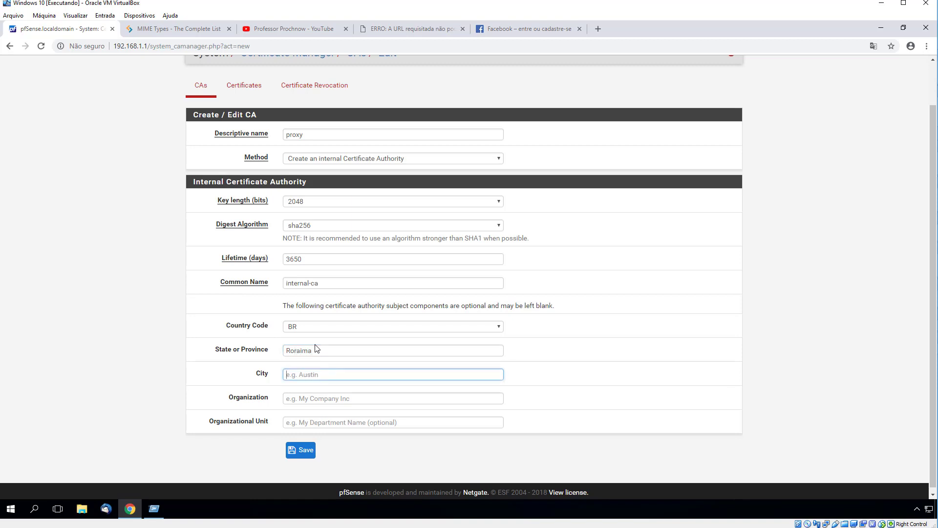
{"action": "type", "text": "Bo"}
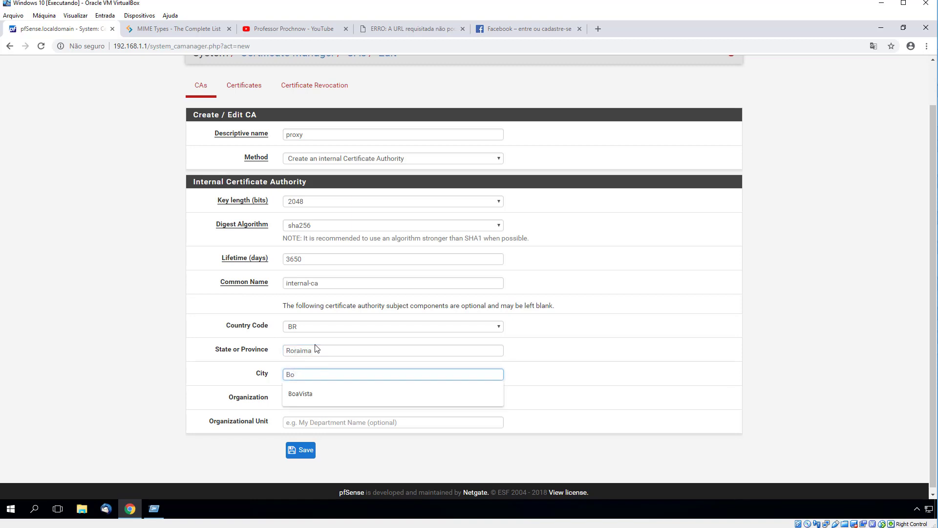
{"action": "type", "text": "aVista"}
{"action": "key", "text": "Tab"}
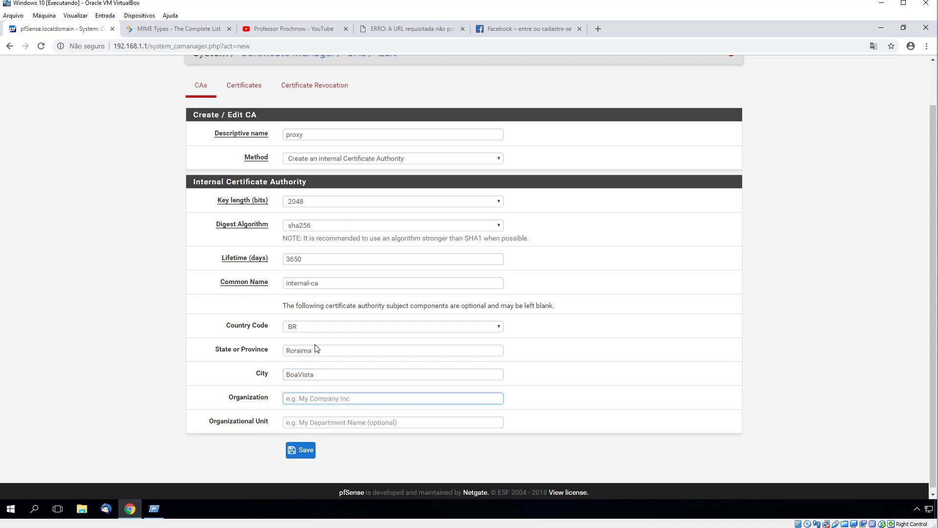
- Fill in the organization name, set the organizational unit to TI, and save the certificate authority
{"action": "type", "text": "P"}
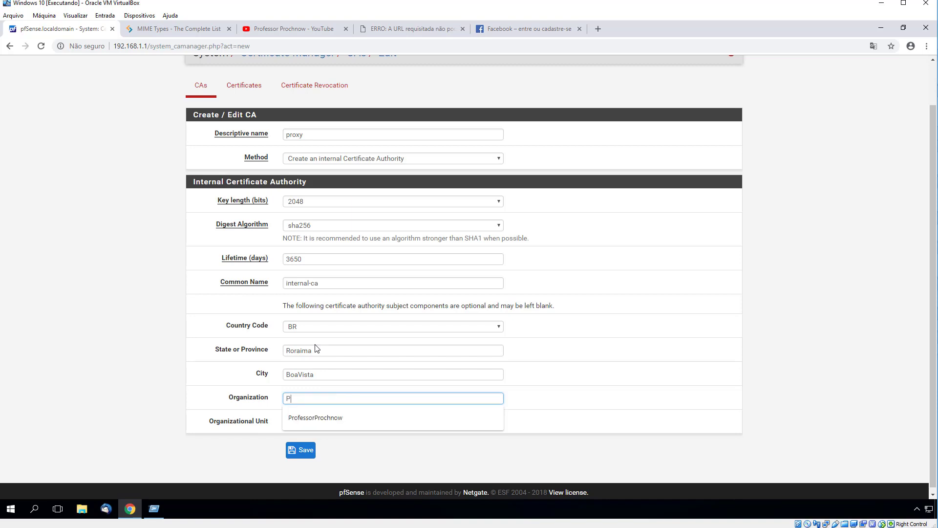
{"action": "key", "text": "Down"}
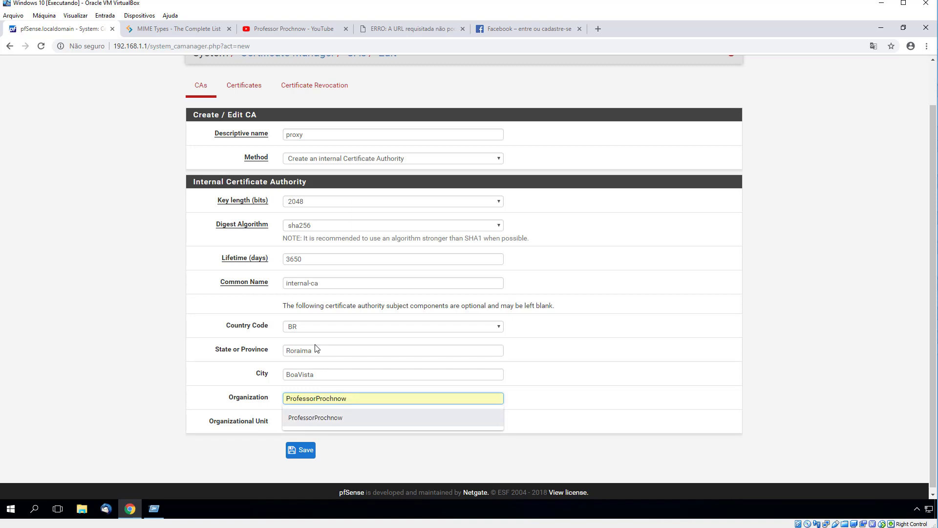
{"action": "key", "text": "Escape"}
{"action": "type", "text": "Profe"}
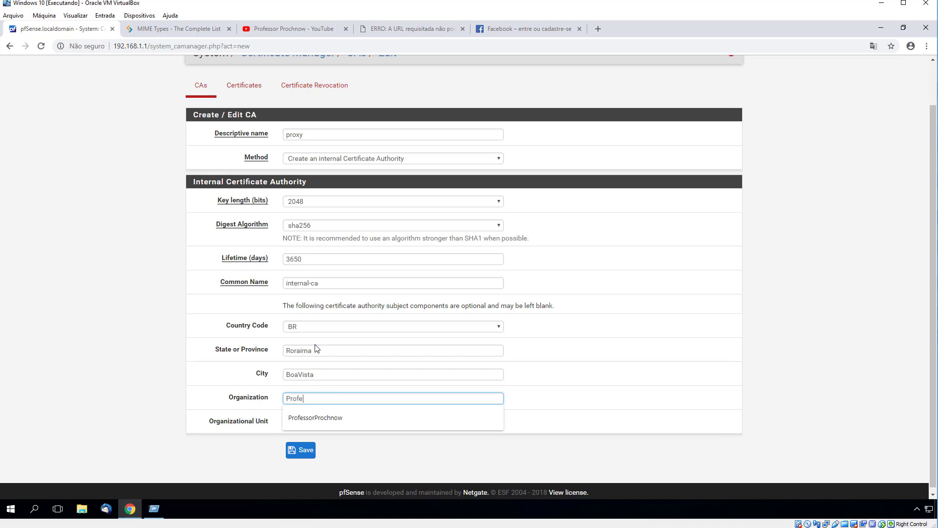
{"action": "type", "text": "ssorPRochnow"}
{"action": "key", "text": "Tab"}
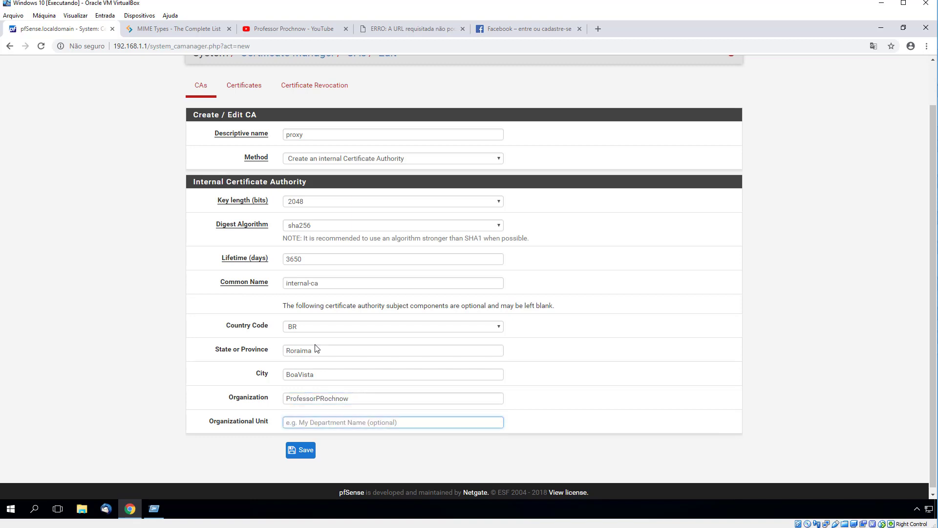
{"action": "scroll", "coordinate": [316, 348], "scroll_direction": "down", "scroll_amount": 1}
{"action": "left_click", "coordinate": [325, 416]}
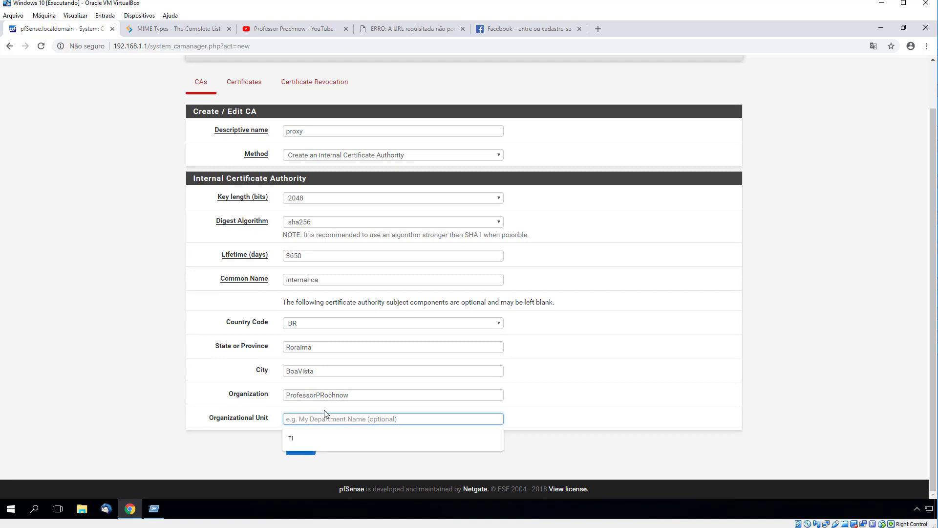
{"action": "type", "text": "TI"}
{"action": "left_click", "coordinate": [324, 410]}
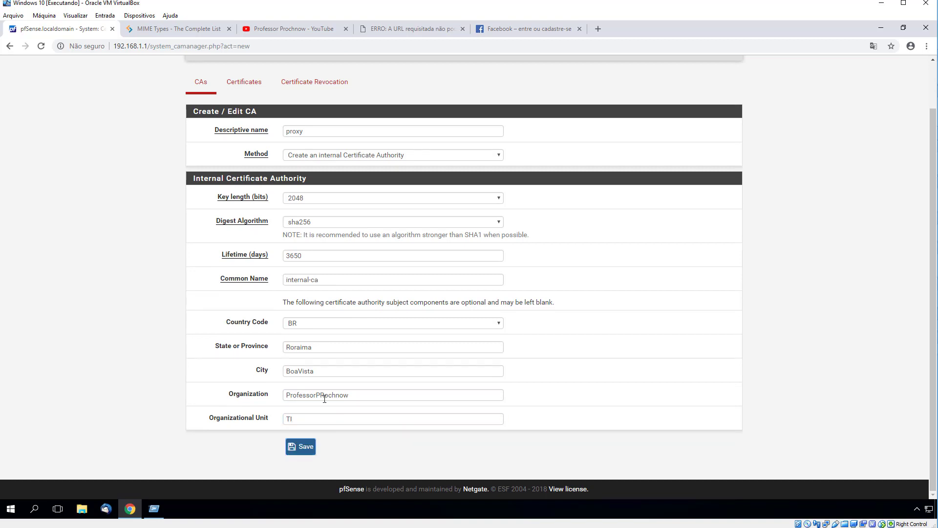
{"action": "left_click", "coordinate": [300, 447]}
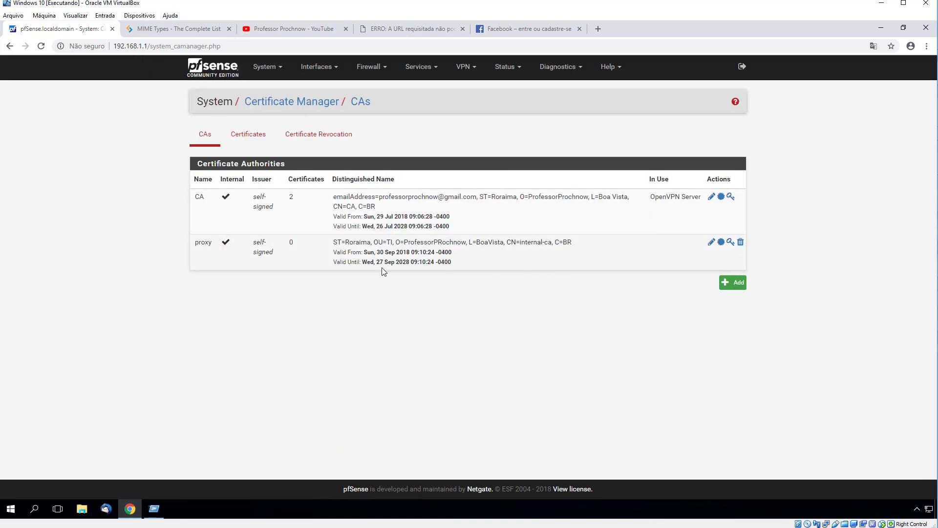
- Export the proxy CA's certificate, show its download folder and keep the proxy.crt file
{"action": "left_click", "coordinate": [720, 246]}
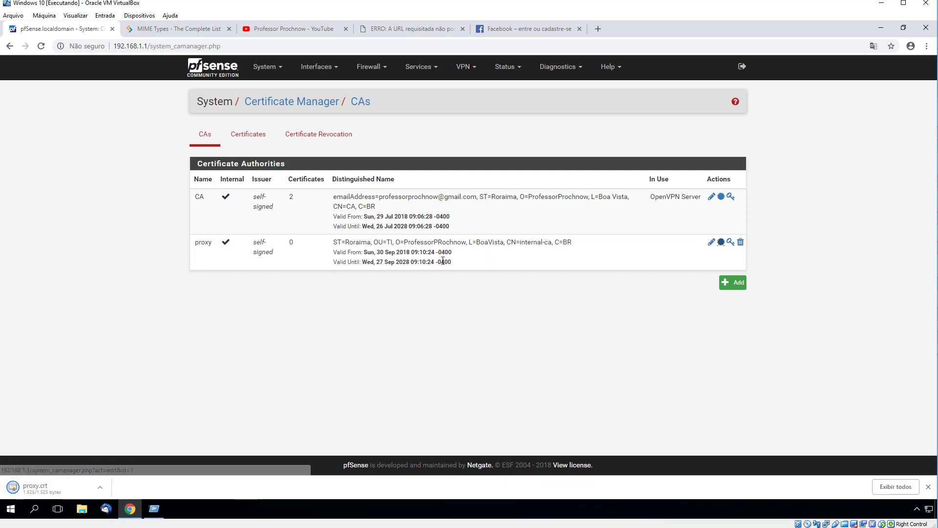
{"action": "right_click", "coordinate": [28, 488]}
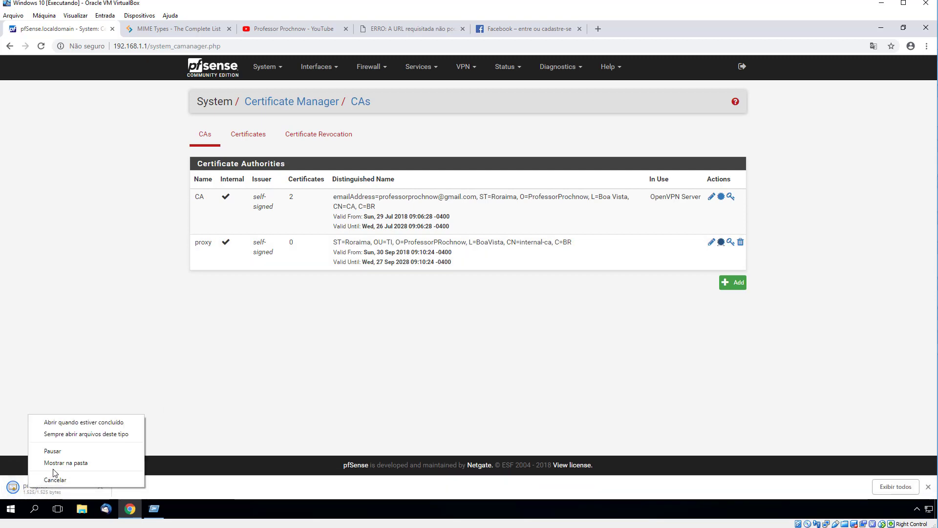
{"action": "left_click", "coordinate": [62, 463]}
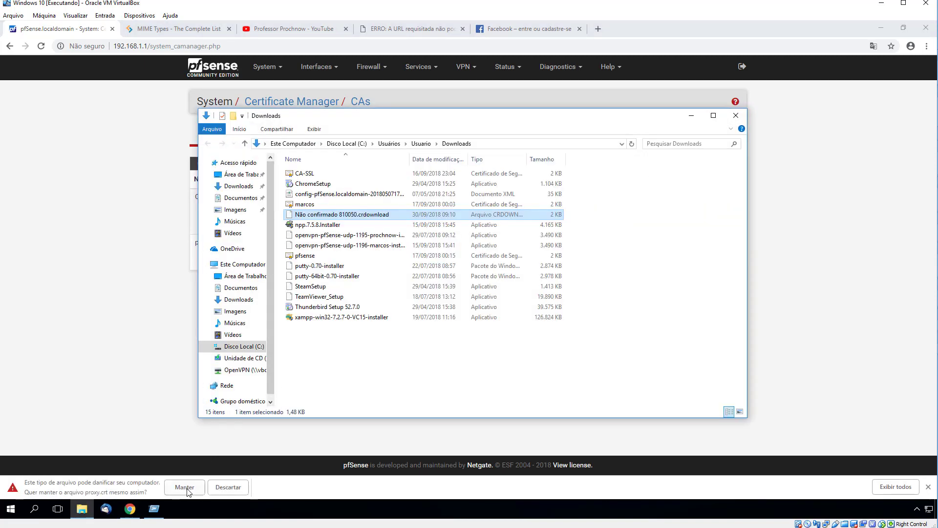
{"action": "left_click", "coordinate": [185, 487]}
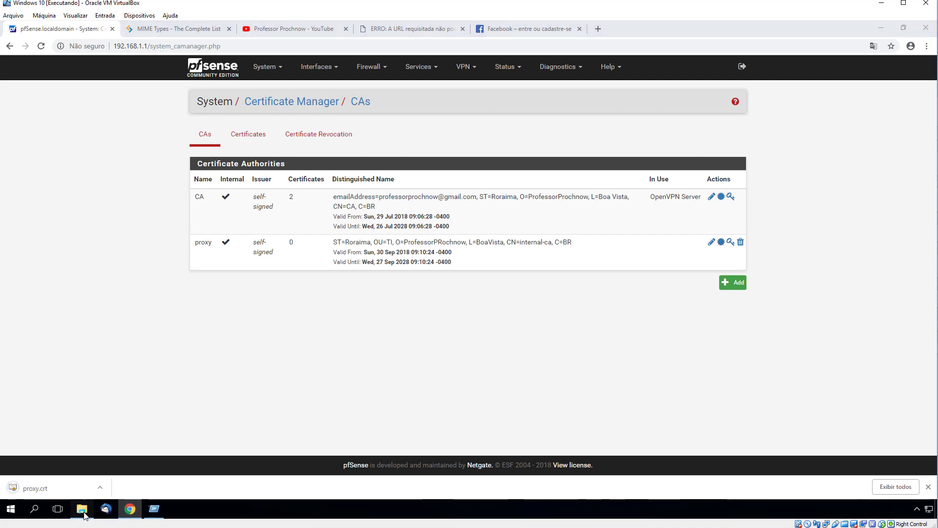
- Switch to File Explorer and start installing the proxy certificate from Downloads, minimizing the folder window behind the import wizard
{"action": "left_click", "coordinate": [82, 509]}
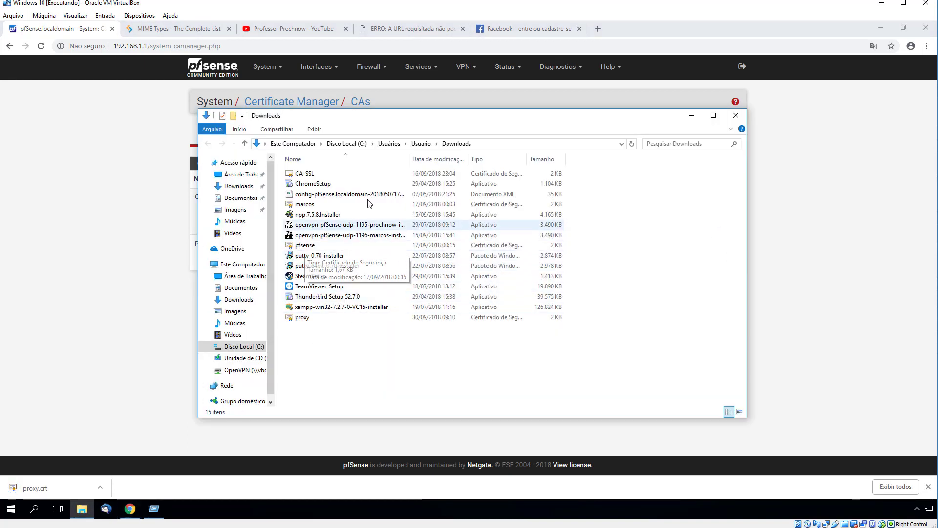
{"action": "right_click", "coordinate": [308, 319]}
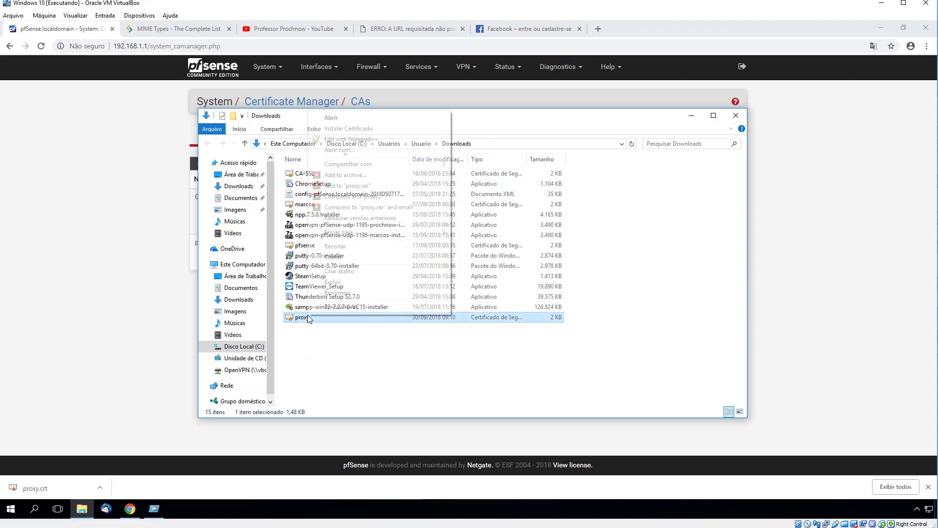
{"action": "left_click", "coordinate": [355, 130]}
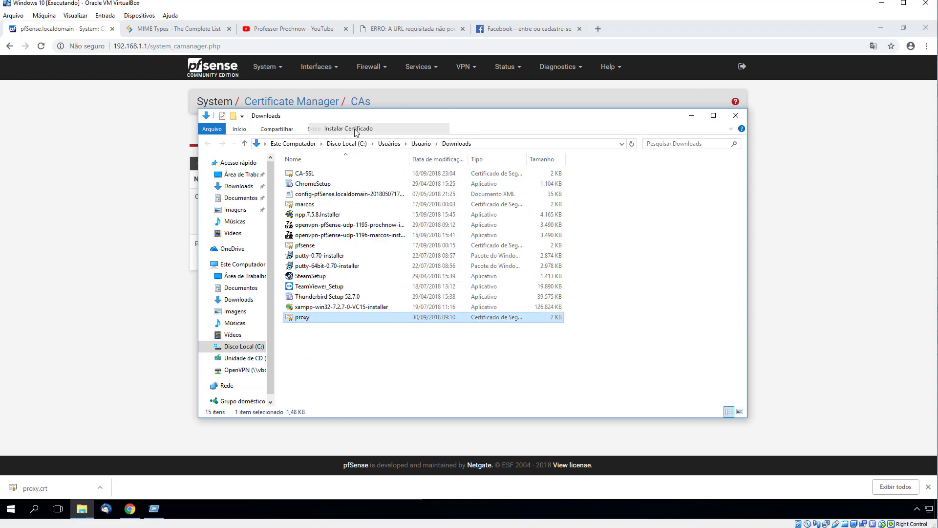
{"action": "left_click", "coordinate": [500, 277]}
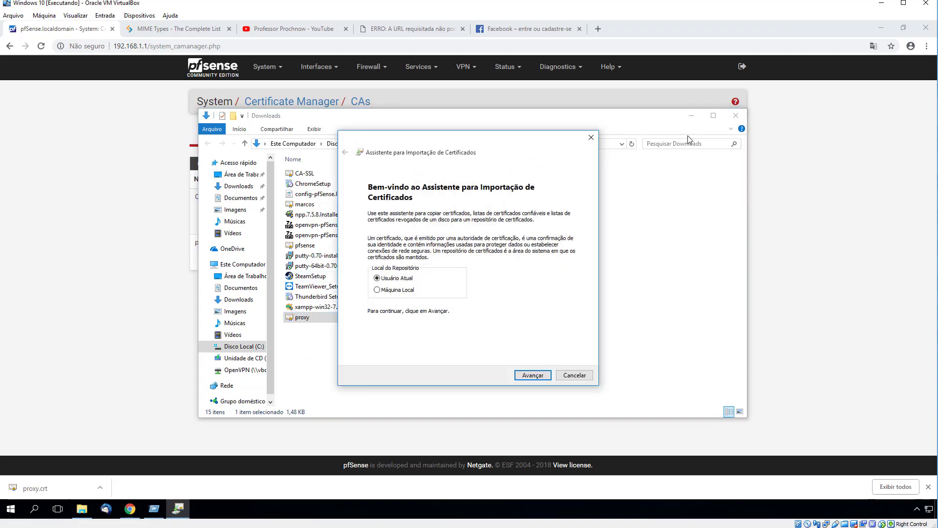
{"action": "left_click", "coordinate": [692, 116]}
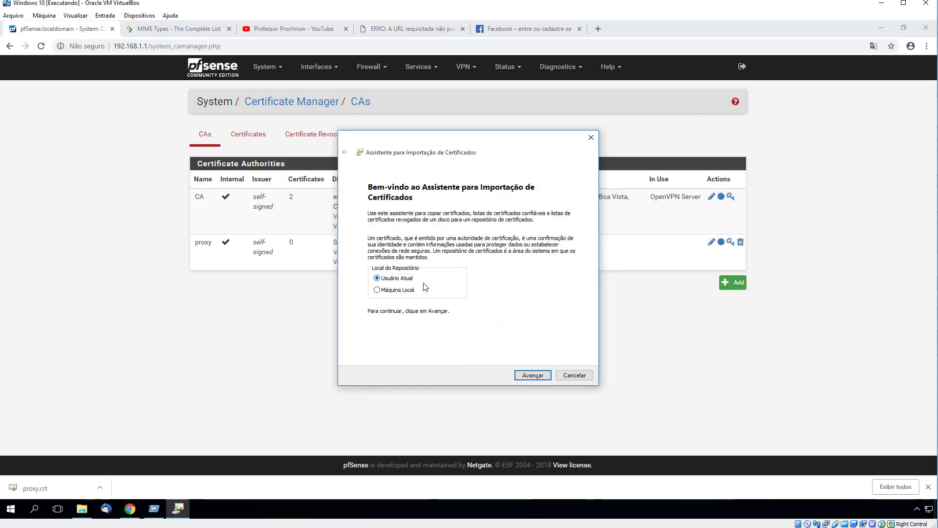
- Choose to place the current user's certificate in the "Autoridades de Certificação Raiz Confiáveis" store
{"action": "left_click", "coordinate": [533, 374]}
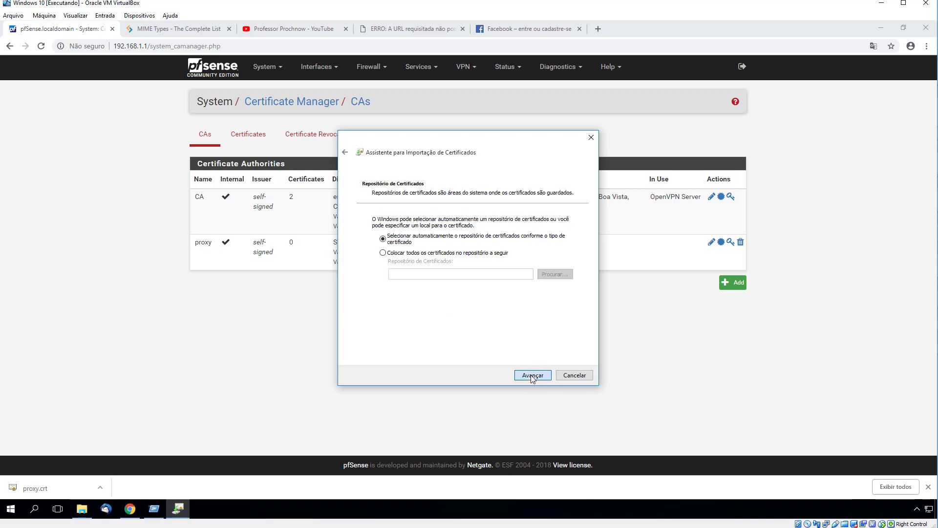
{"action": "left_click", "coordinate": [391, 253]}
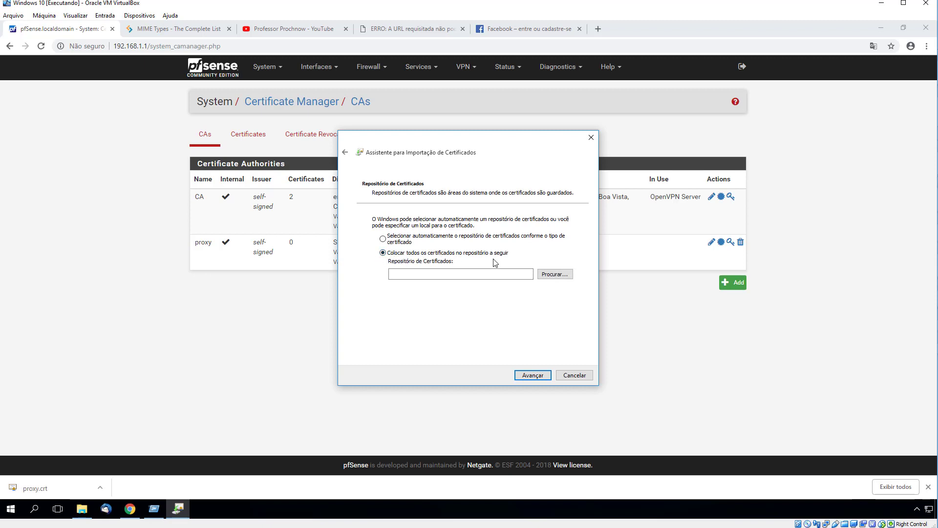
{"action": "left_click", "coordinate": [552, 274]}
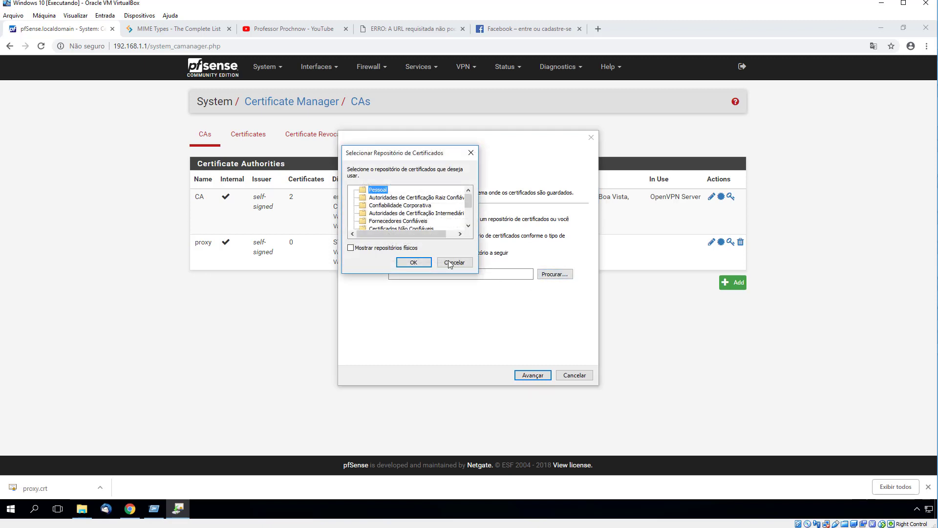
{"action": "left_click", "coordinate": [375, 199]}
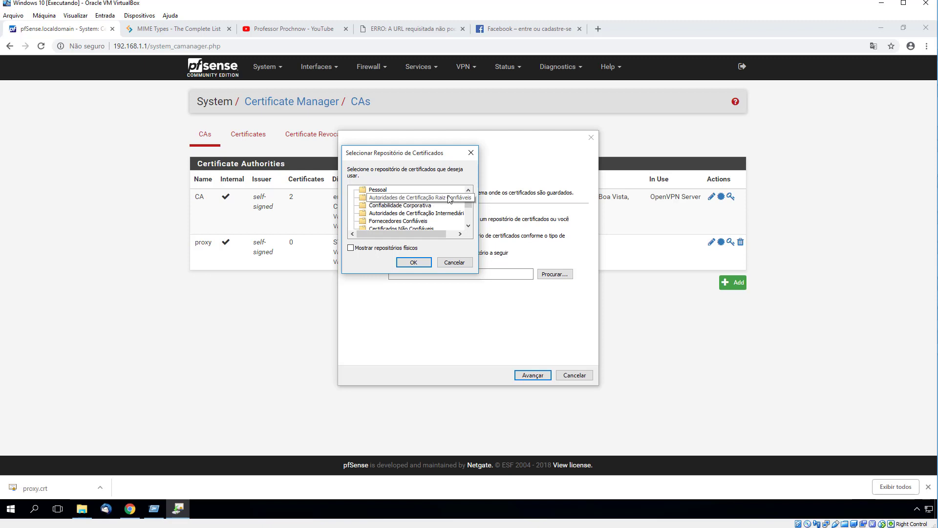
{"action": "left_click", "coordinate": [422, 200]}
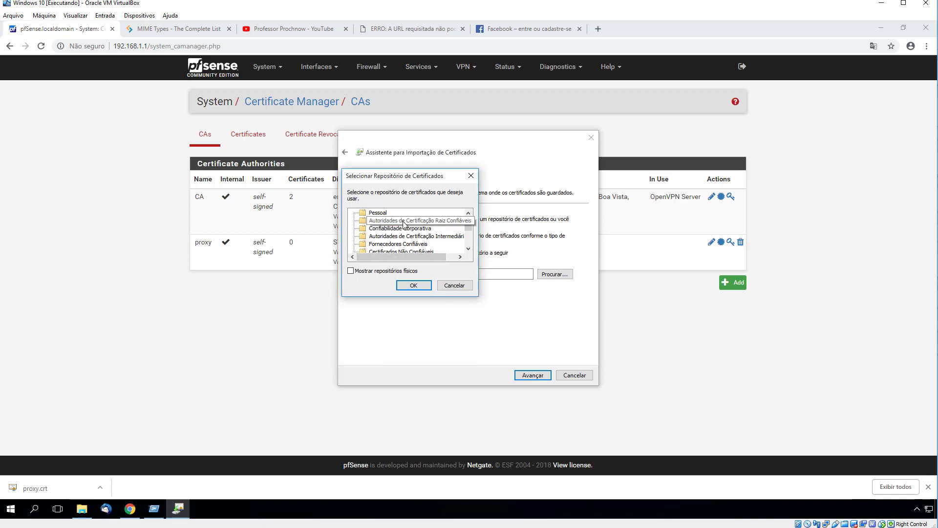
{"action": "left_click", "coordinate": [415, 285]}
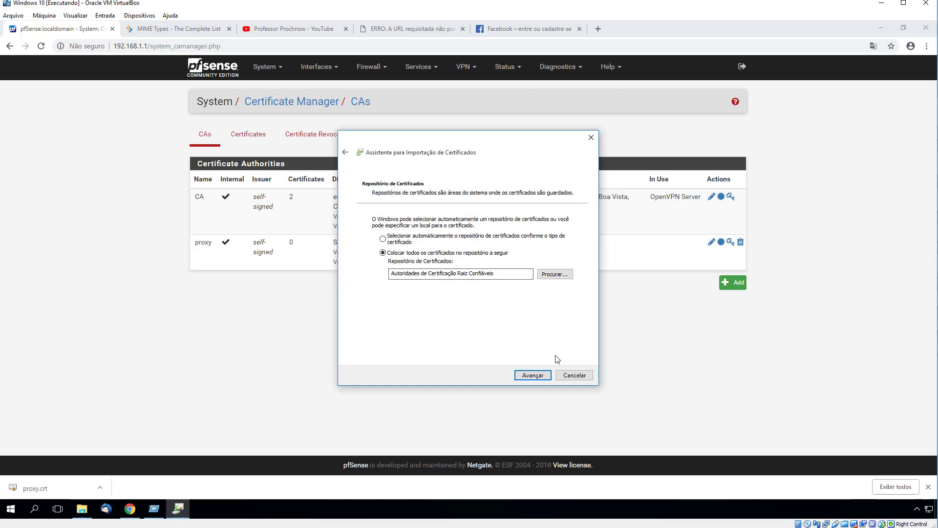
- Finish the certificate import, accept the root certificate's security warning and dismiss the completion notice
{"action": "left_click", "coordinate": [541, 376]}
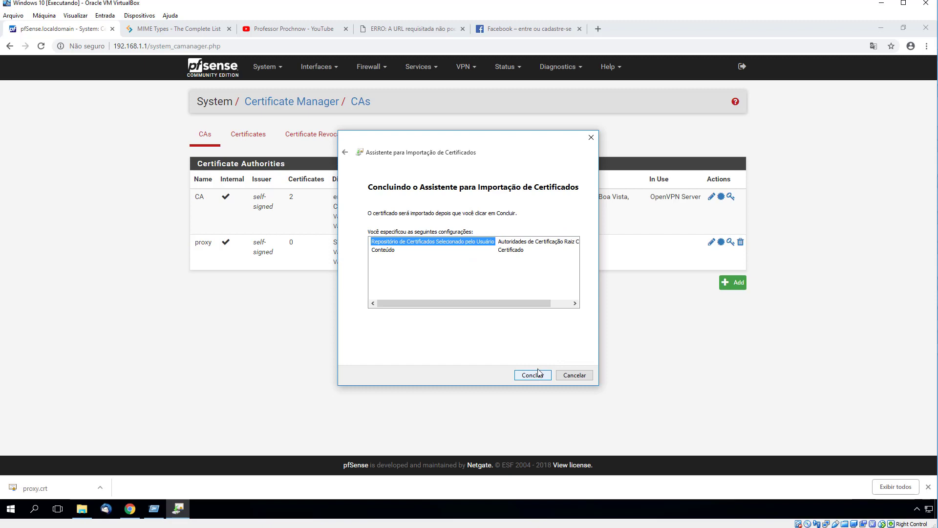
{"action": "left_click", "coordinate": [534, 376]}
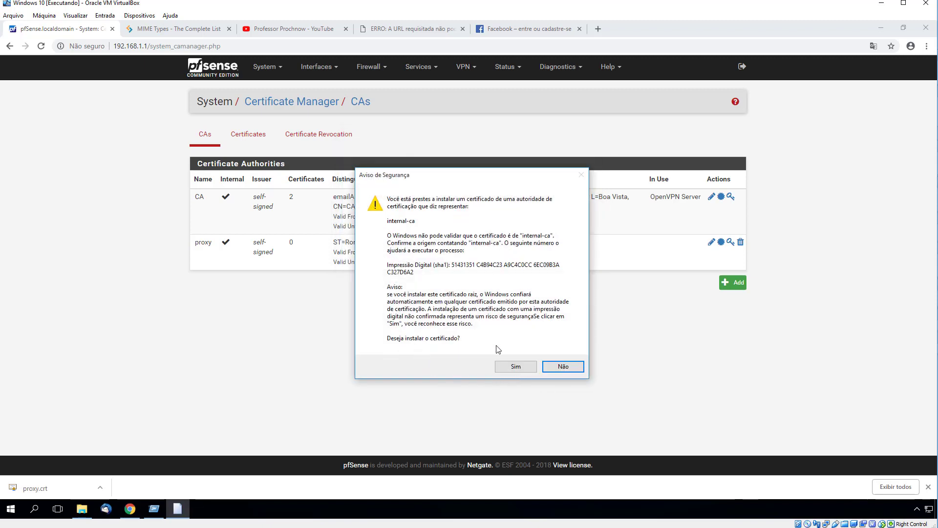
{"action": "left_click", "coordinate": [507, 368]}
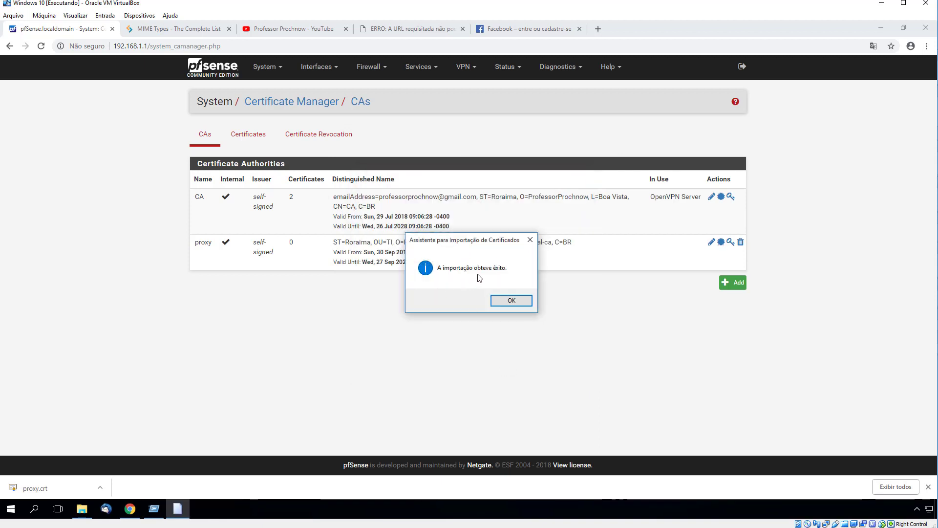
{"action": "left_click", "coordinate": [518, 303]}
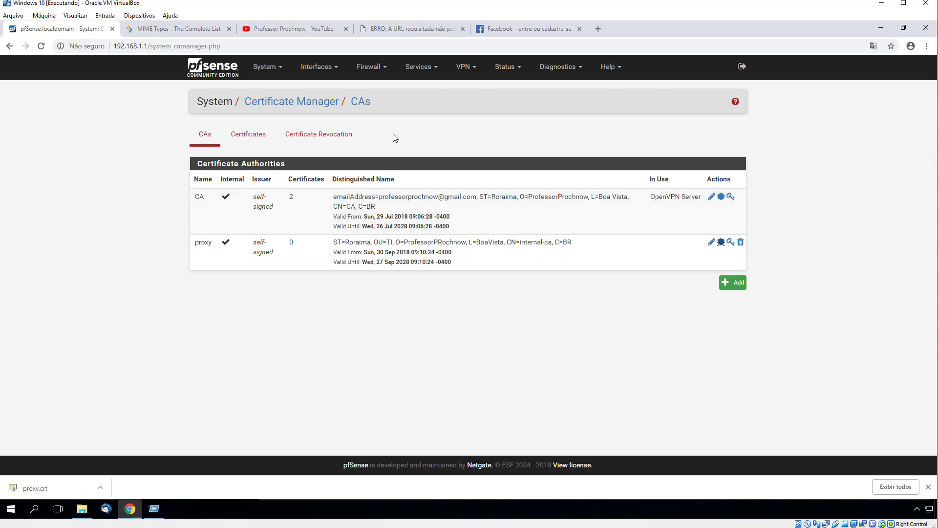
- Open the Squid Proxy Server general settings and enable HTTPS/SSL interception under SSL Man In the Middle Filtering
{"action": "left_click", "coordinate": [419, 66]}
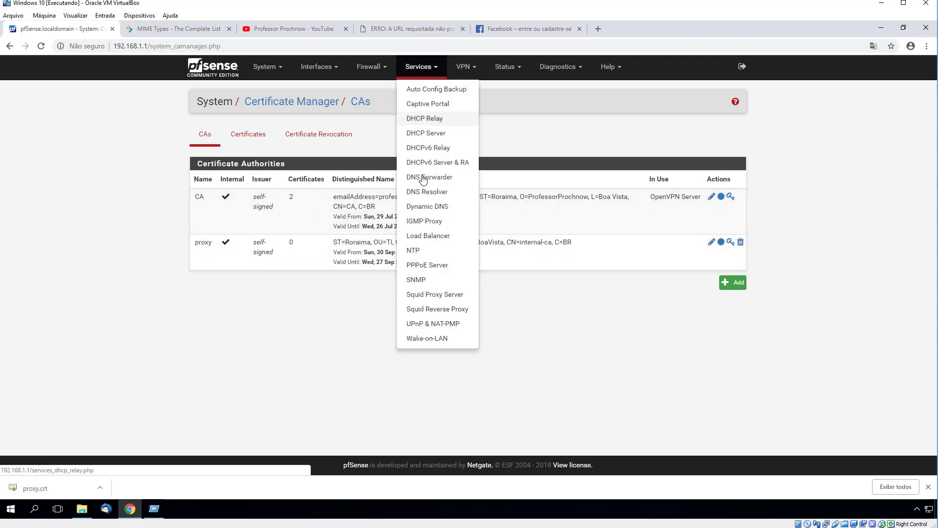
{"action": "left_click", "coordinate": [435, 294]}
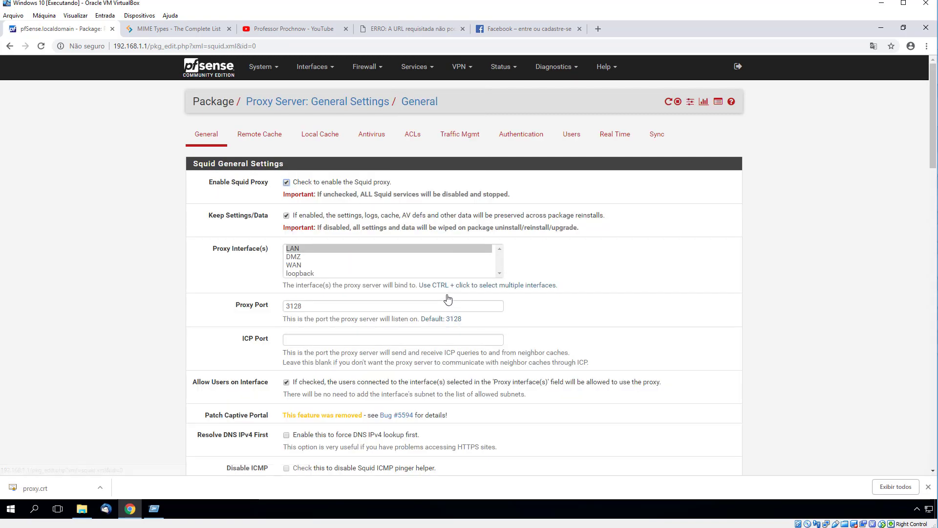
{"action": "scroll", "coordinate": [444, 297], "scroll_direction": "down", "scroll_amount": 1}
{"action": "scroll", "coordinate": [445, 297], "scroll_direction": "down", "scroll_amount": 6}
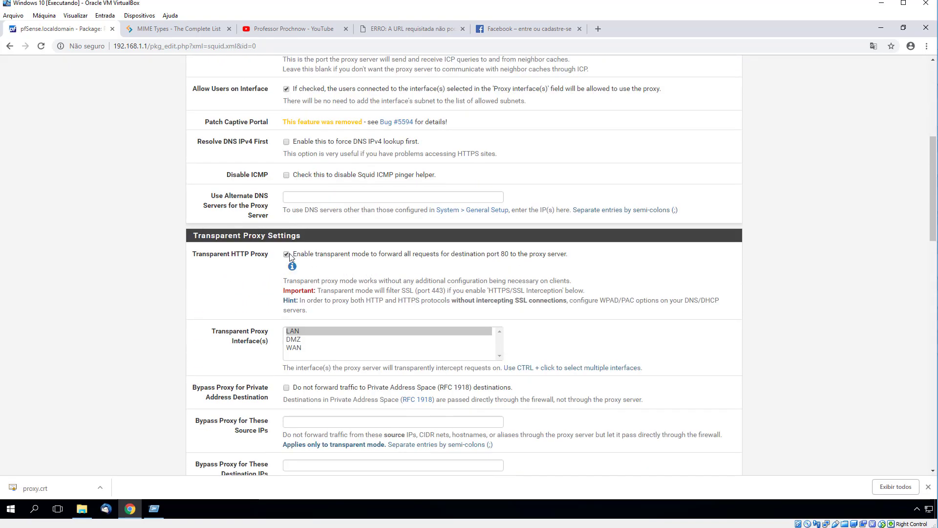
{"action": "scroll", "coordinate": [293, 255], "scroll_direction": "down", "scroll_amount": 1}
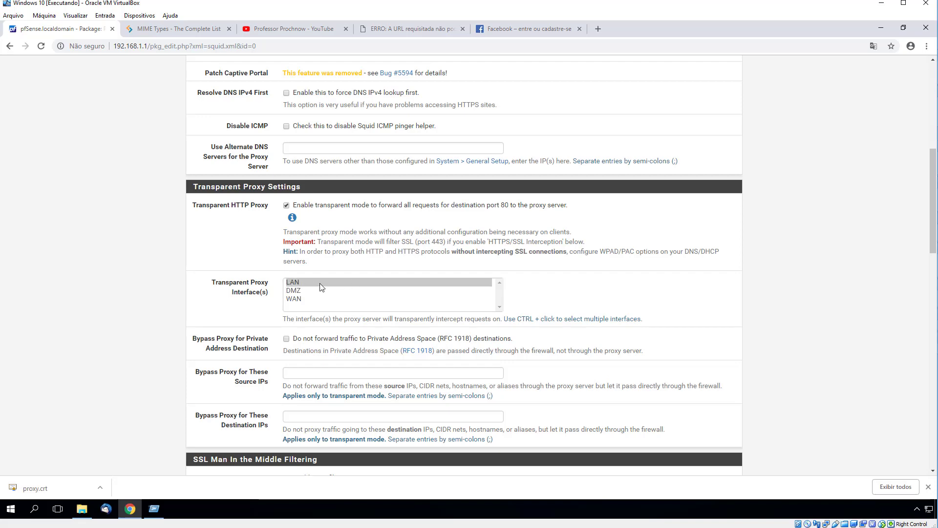
{"action": "scroll", "coordinate": [320, 283], "scroll_direction": "down", "scroll_amount": 5}
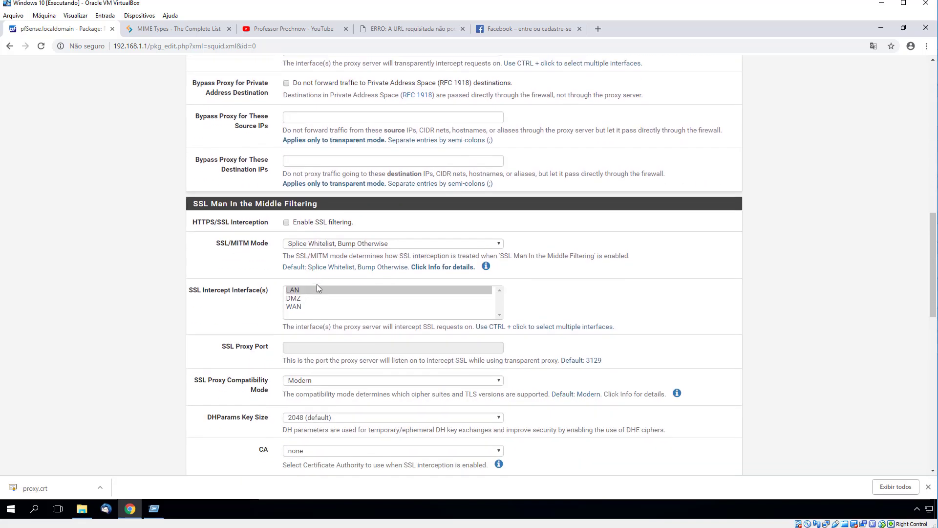
{"action": "scroll", "coordinate": [304, 248], "scroll_direction": "down", "scroll_amount": 1}
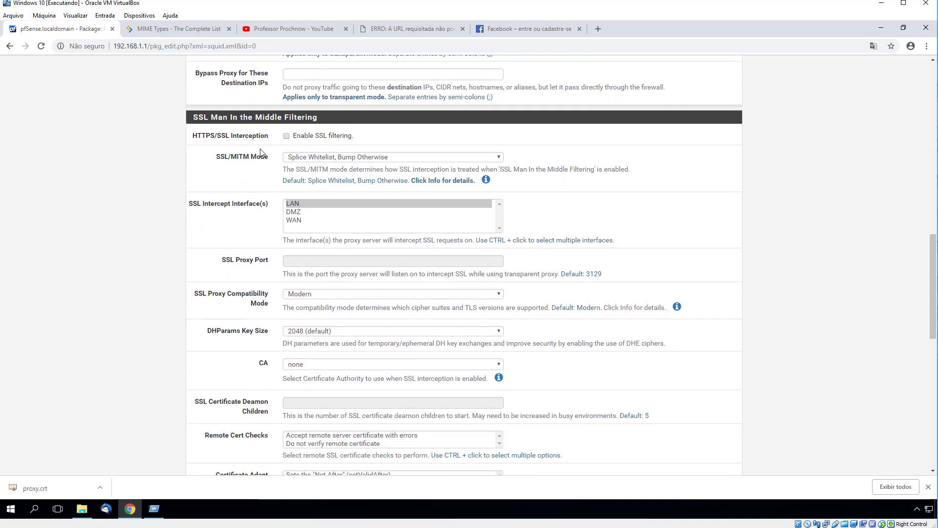
{"action": "left_click", "coordinate": [287, 136]}
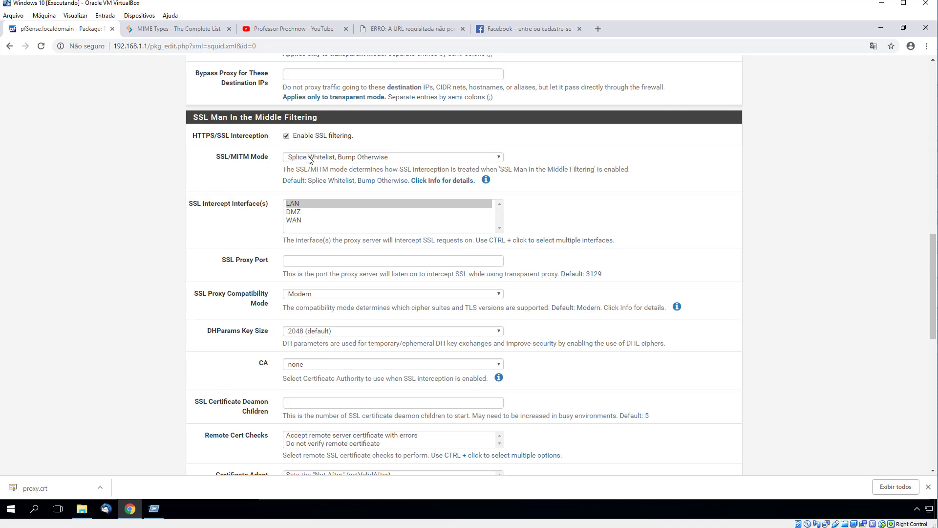
- Choose Splice Whitelist, Bump Otherwise as the SSL/MITM mode and check the details about the available modes
{"action": "left_click", "coordinate": [326, 160]}
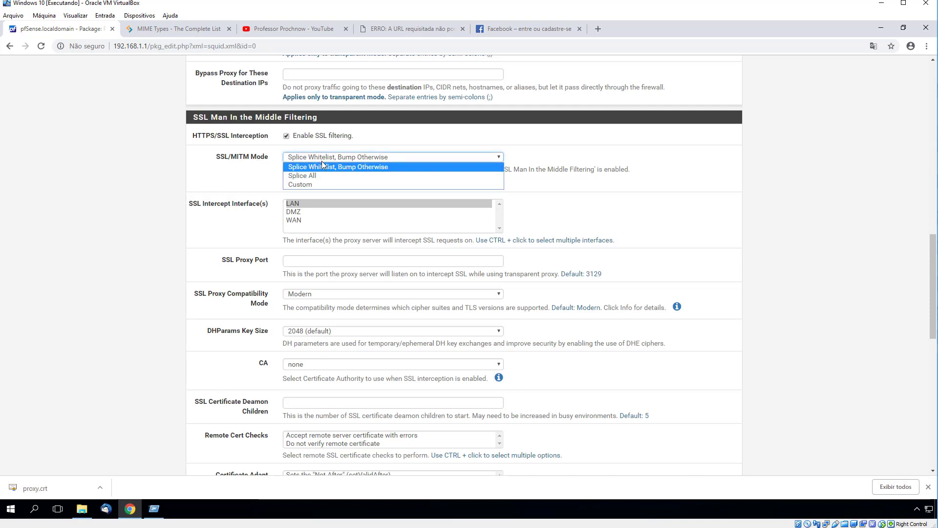
{"action": "left_click", "coordinate": [322, 164]}
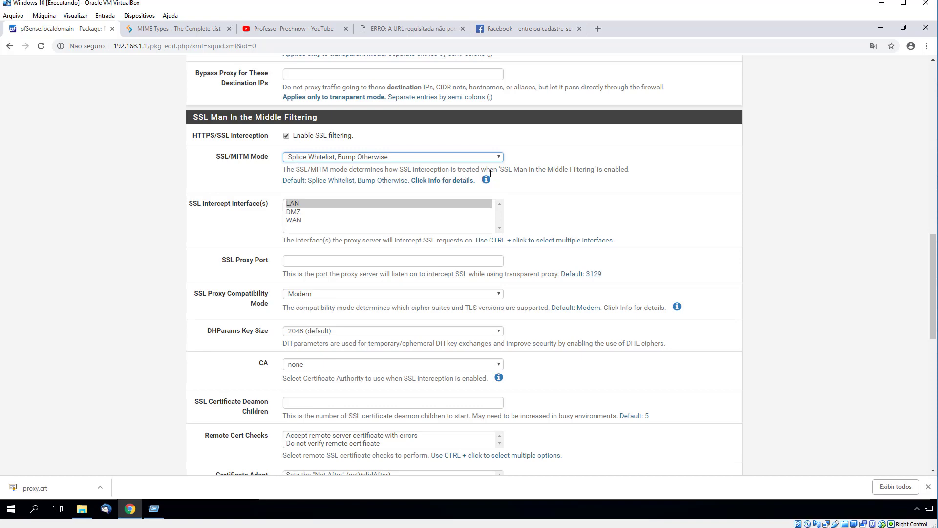
{"action": "left_click", "coordinate": [486, 180]}
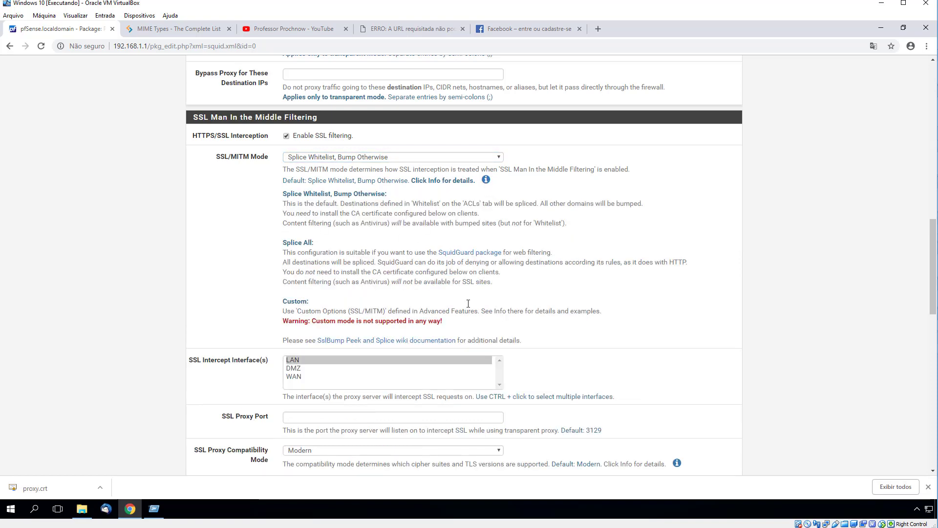
{"action": "left_click", "coordinate": [486, 180]}
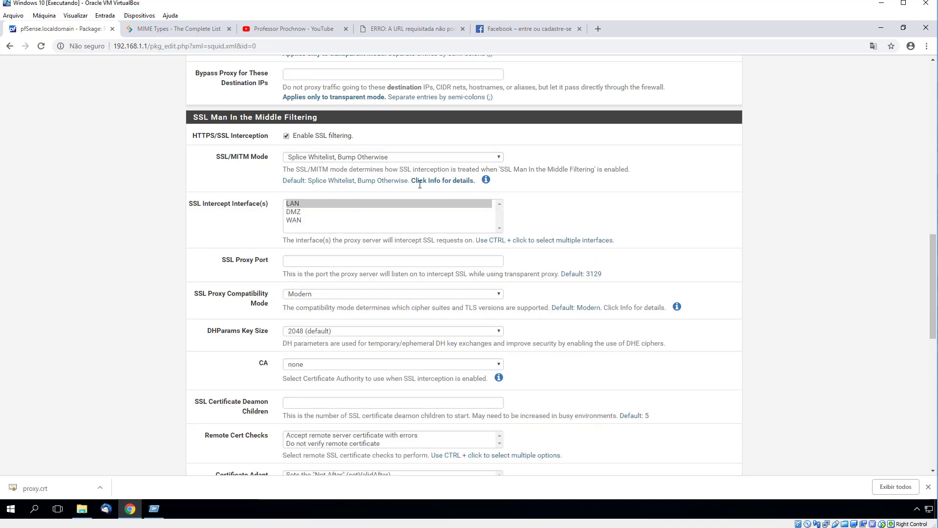
- Try adding DMZ and WAN to the SSL intercept interfaces, and return the selection to LAN alone
{"action": "scroll", "coordinate": [261, 216], "scroll_direction": "down", "scroll_amount": 1}
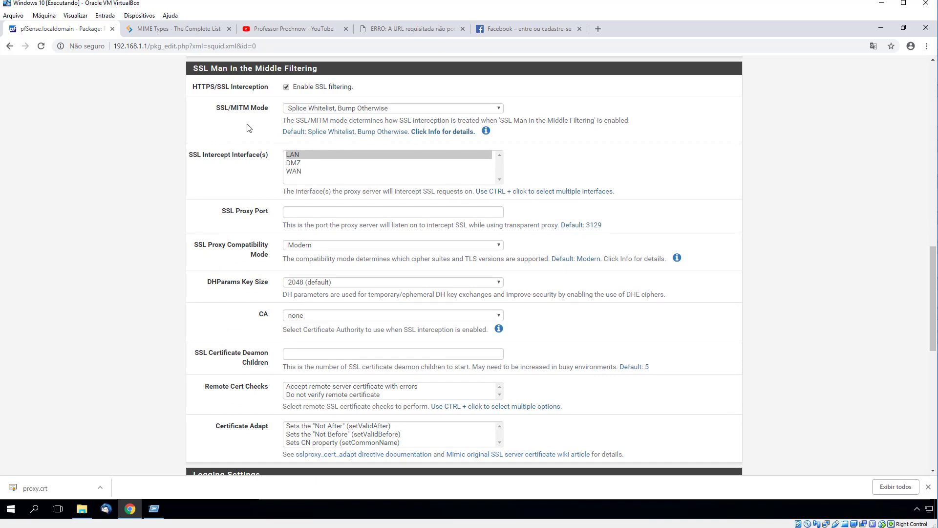
{"action": "left_click", "coordinate": [298, 166], "text": "ctrl"}
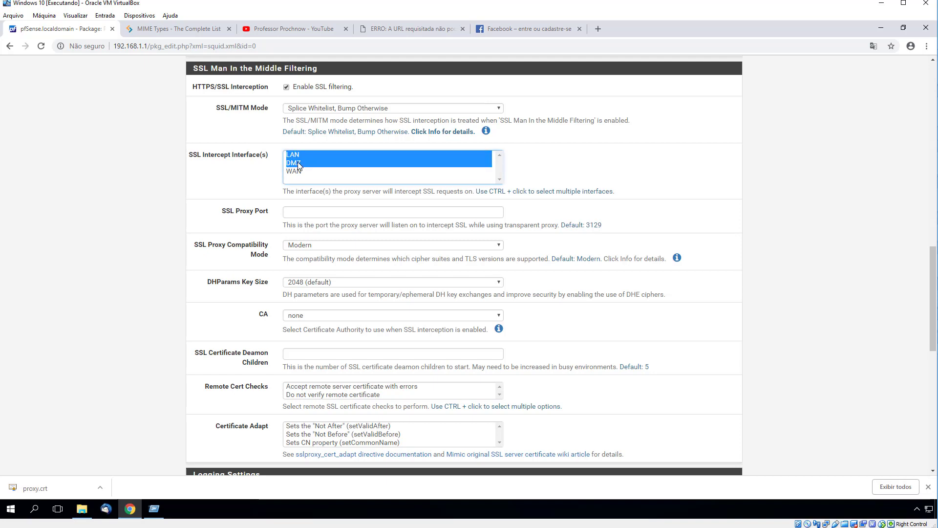
{"action": "left_click", "coordinate": [297, 172], "text": "ctrl"}
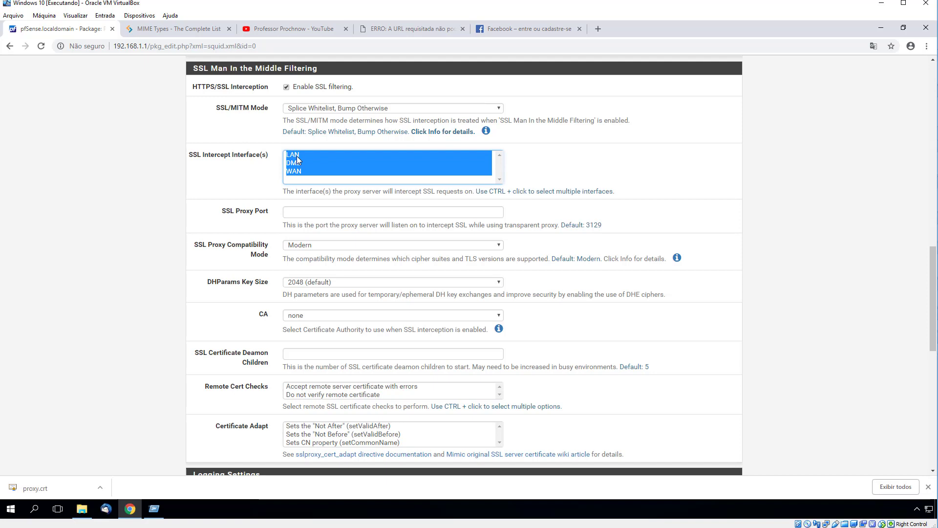
{"action": "left_click", "coordinate": [296, 157]}
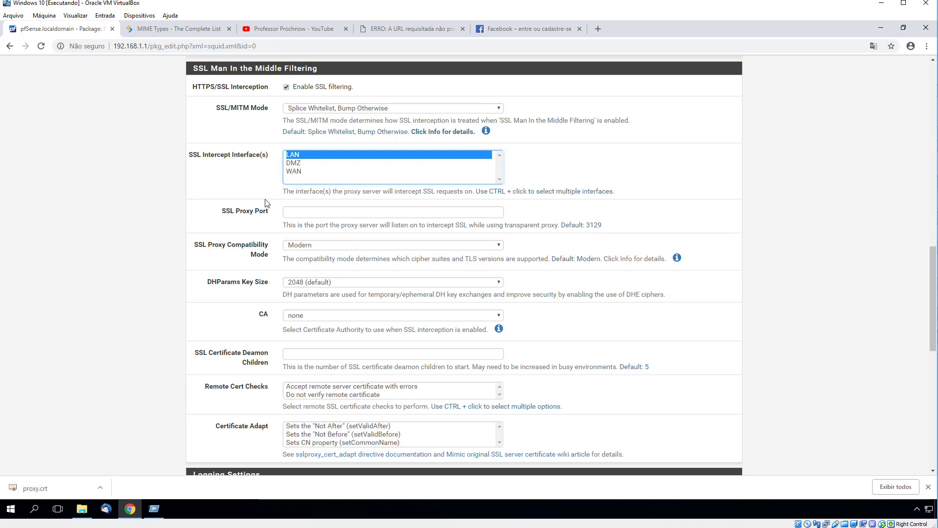
- Keep Modern as the SSL proxy compatibility mode and 2048 (default) as the DHParams key size after reviewing their options
{"action": "left_click", "coordinate": [317, 248]}
{"action": "left_click", "coordinate": [316, 247]}
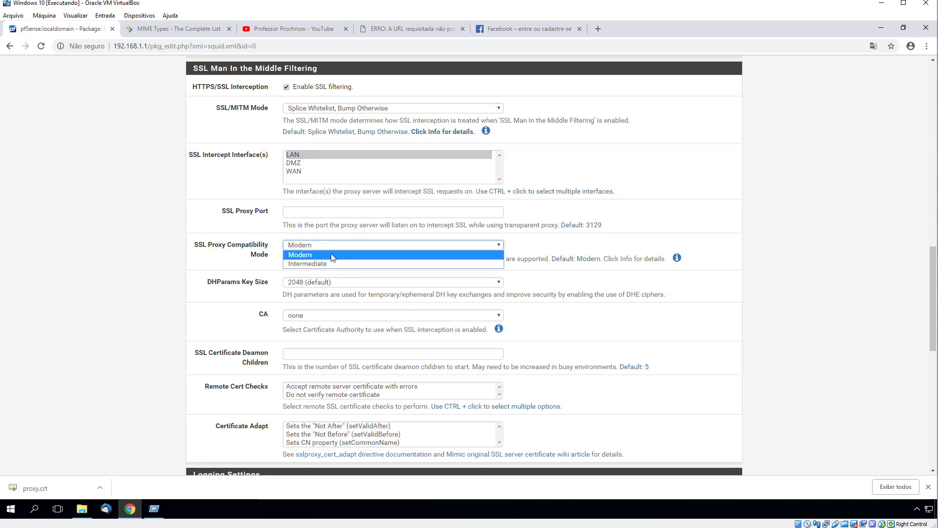
{"action": "left_click", "coordinate": [340, 253]}
{"action": "left_click", "coordinate": [676, 258]}
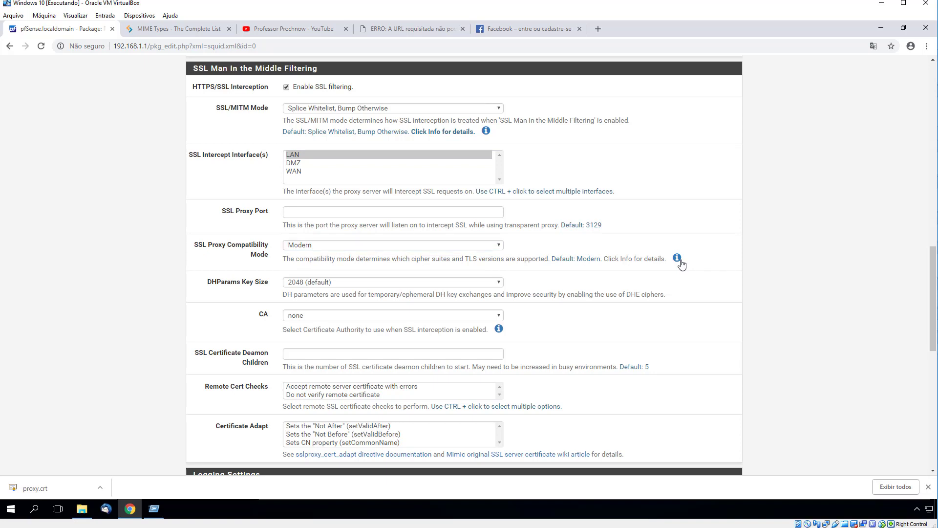
{"action": "left_click", "coordinate": [677, 258]}
{"action": "scroll", "coordinate": [248, 294], "scroll_direction": "down", "scroll_amount": 1}
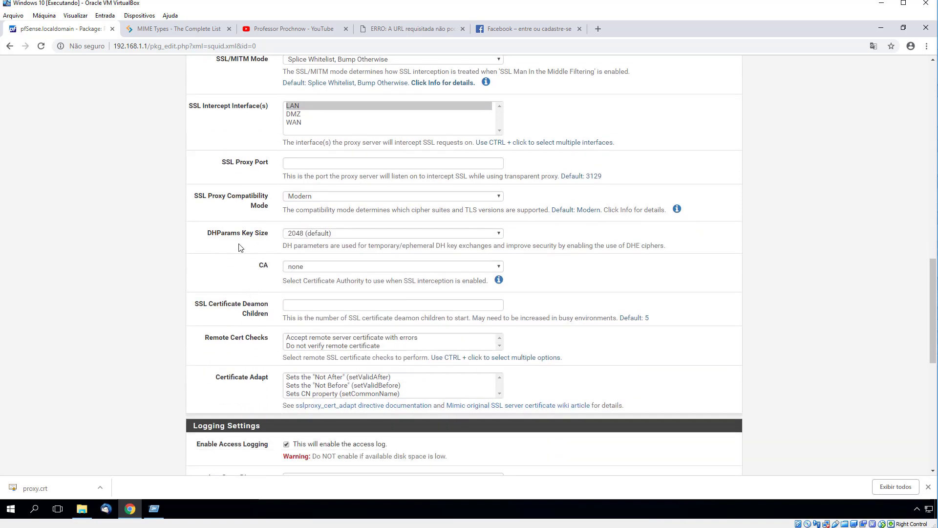
{"action": "left_click", "coordinate": [313, 235]}
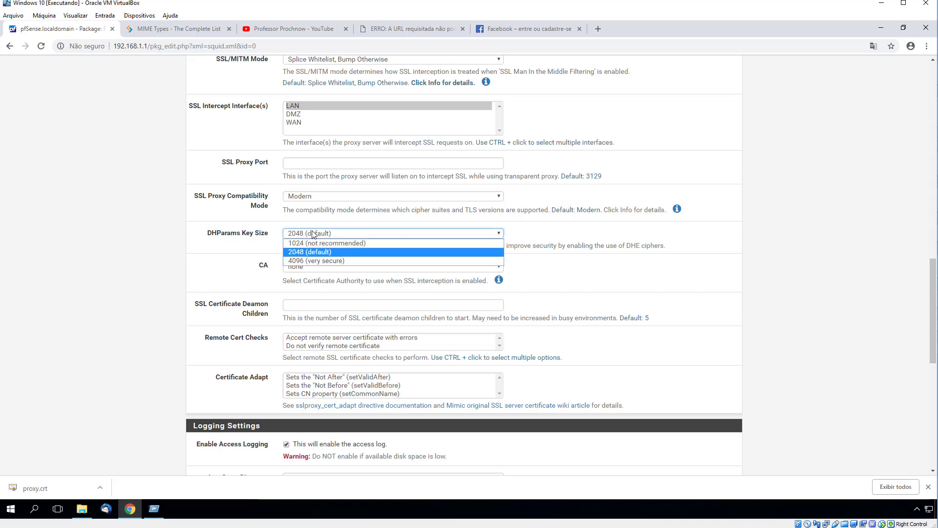
{"action": "left_click", "coordinate": [313, 235]}
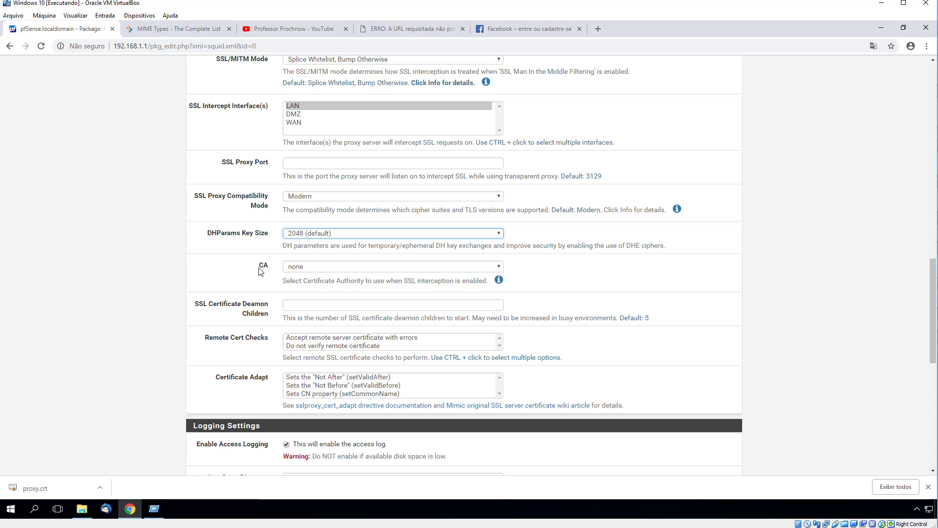
- Select proxy as the certificate authority for SSL interception and review the SSL filtering settings
{"action": "left_click", "coordinate": [312, 269]}
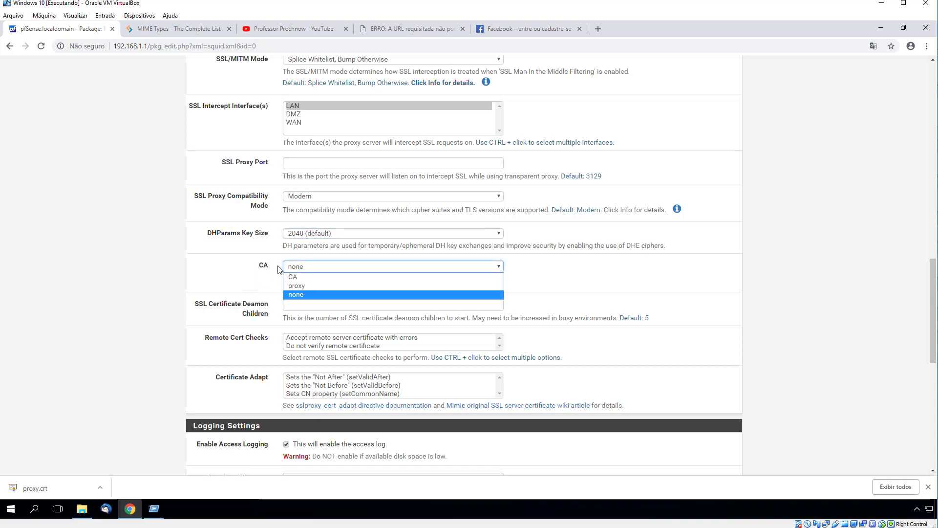
{"action": "left_click", "coordinate": [296, 287]}
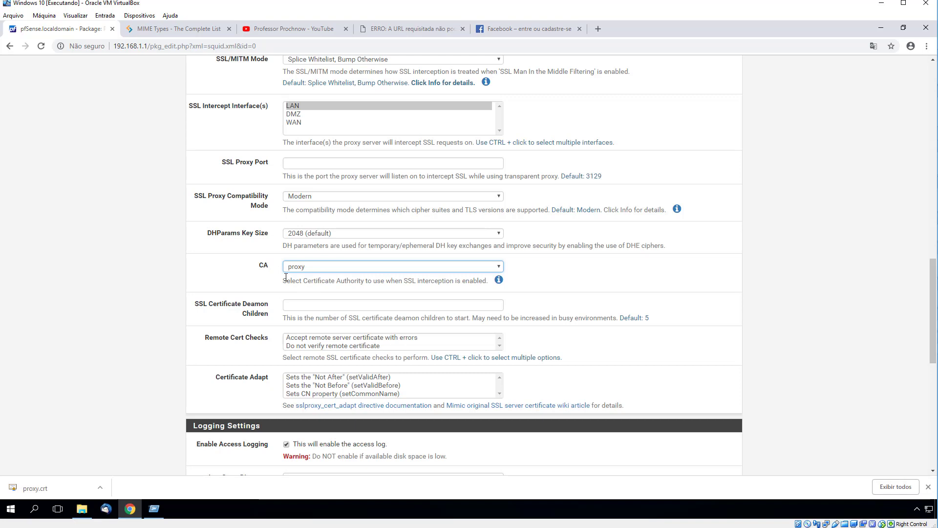
{"action": "scroll", "coordinate": [285, 277], "scroll_direction": "down", "scroll_amount": 1}
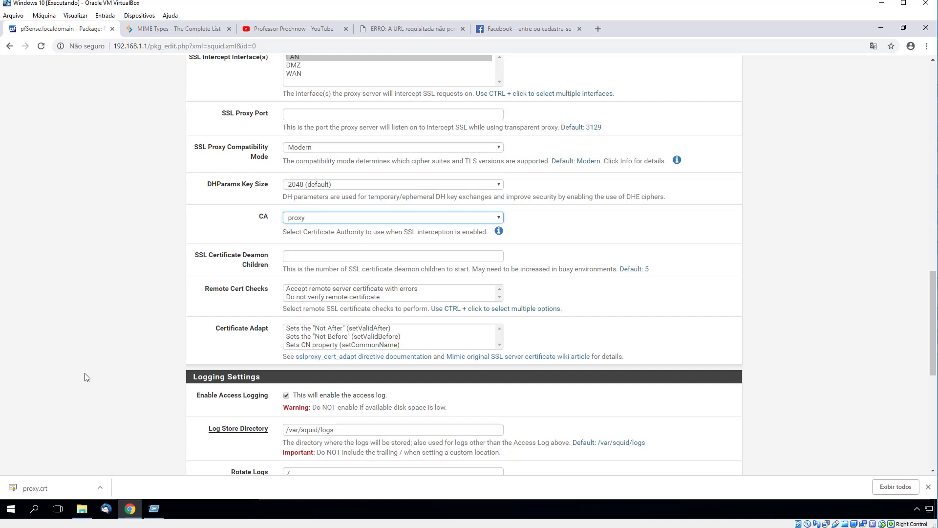
{"action": "scroll", "coordinate": [313, 244], "scroll_direction": "up", "scroll_amount": 1}
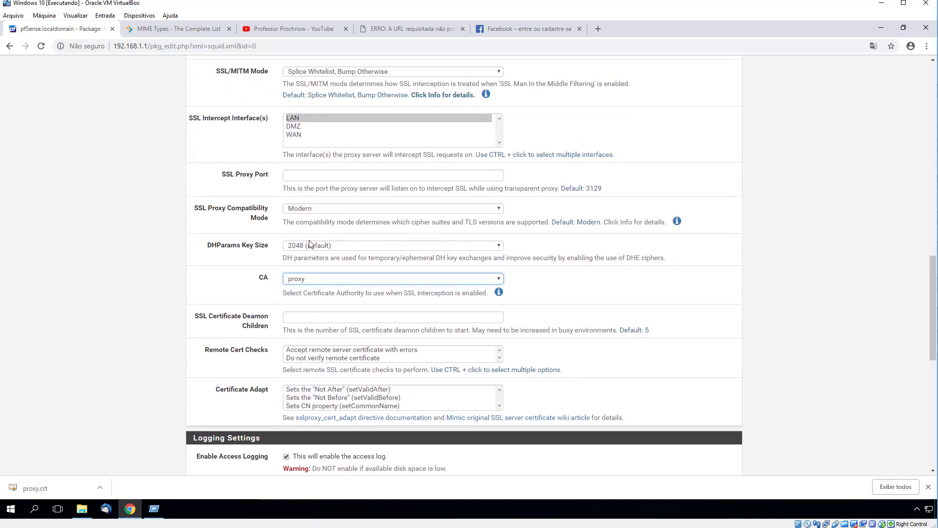
{"action": "scroll", "coordinate": [309, 244], "scroll_direction": "up", "scroll_amount": 1}
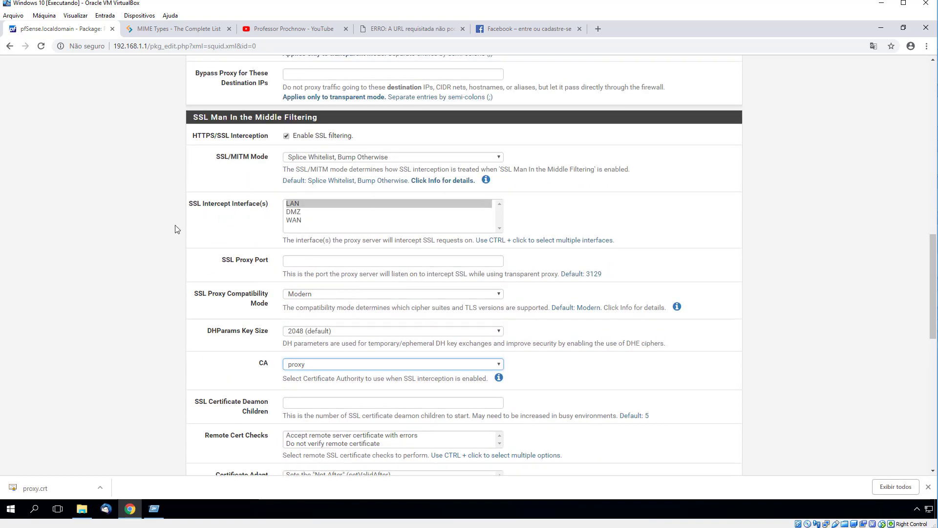
- Set Remote Cert Checks to Accept remote server certificate with errors and Certificate Adapt to Sets the 'Not Before' (setValidBefore)
{"action": "scroll", "coordinate": [177, 230], "scroll_direction": "down", "scroll_amount": 2}
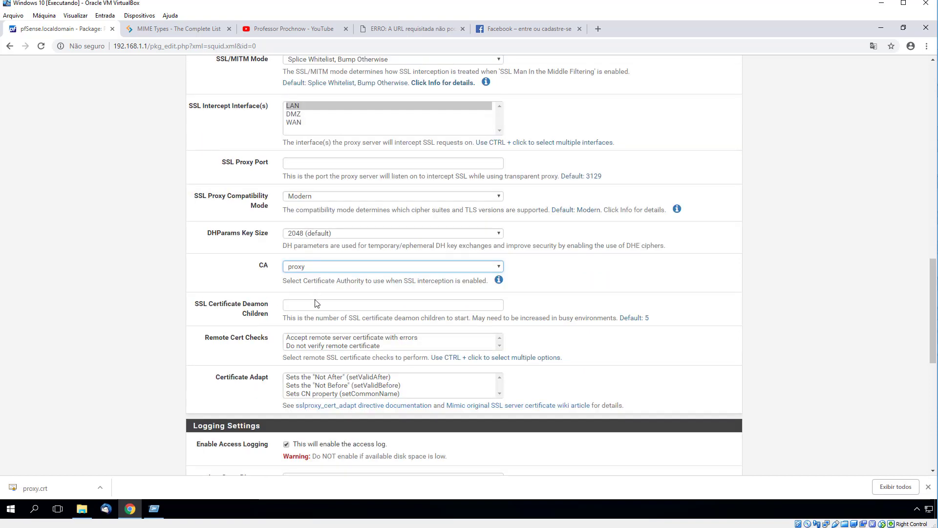
{"action": "left_click", "coordinate": [316, 303]}
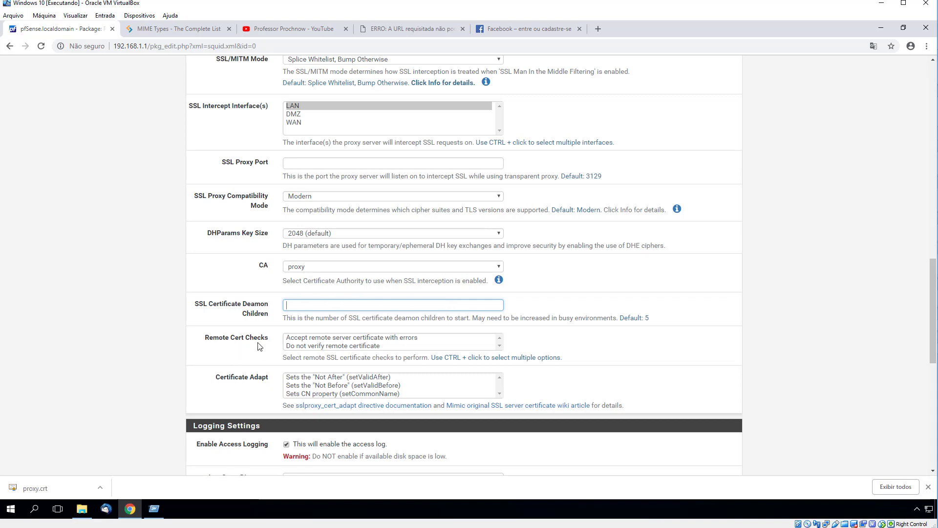
{"action": "left_click", "coordinate": [297, 338]}
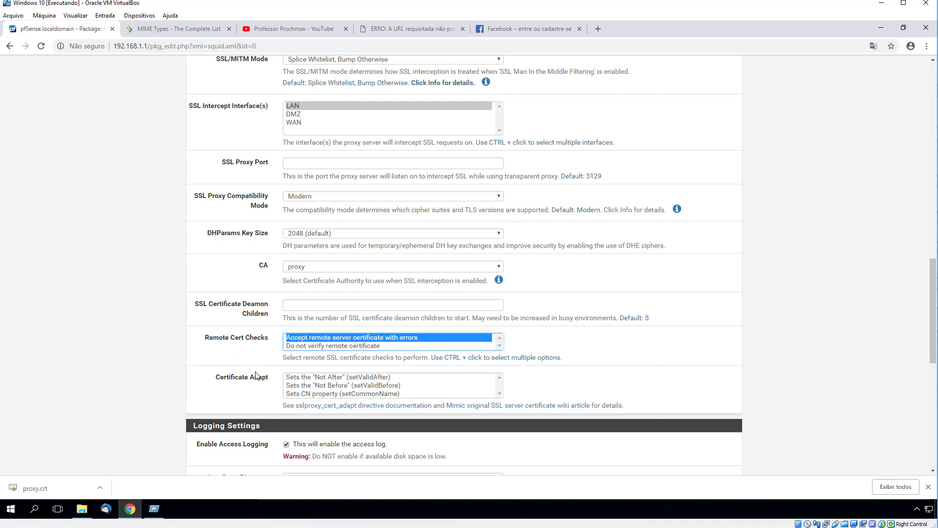
{"action": "left_click", "coordinate": [335, 388]}
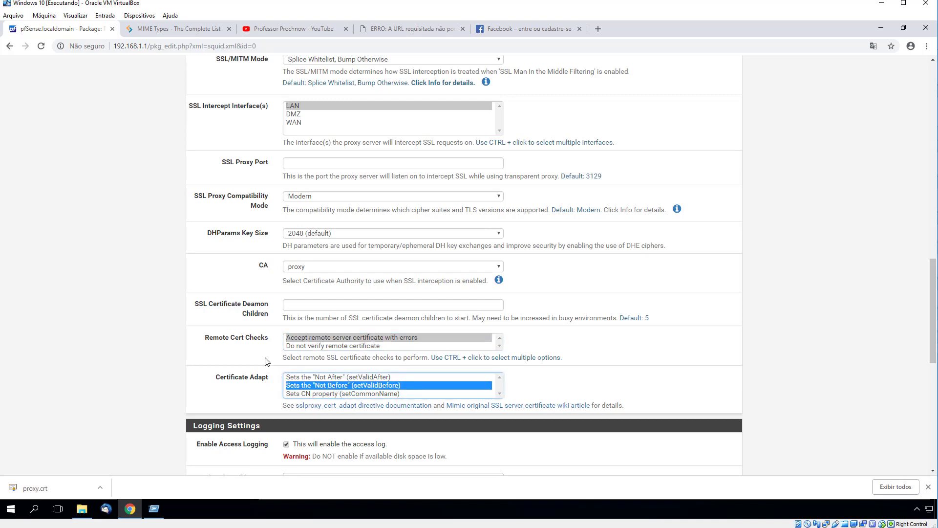
- Recheck the SSL Man In the Middle Filtering settings and save the proxy server's general settings
{"action": "scroll", "coordinate": [266, 362], "scroll_direction": "up", "scroll_amount": 3}
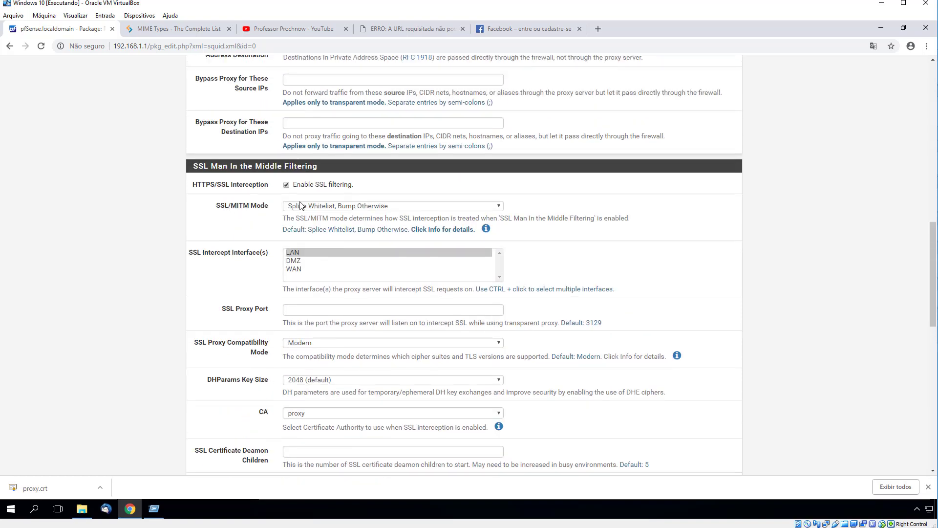
{"action": "scroll", "coordinate": [231, 314], "scroll_direction": "down", "scroll_amount": 4}
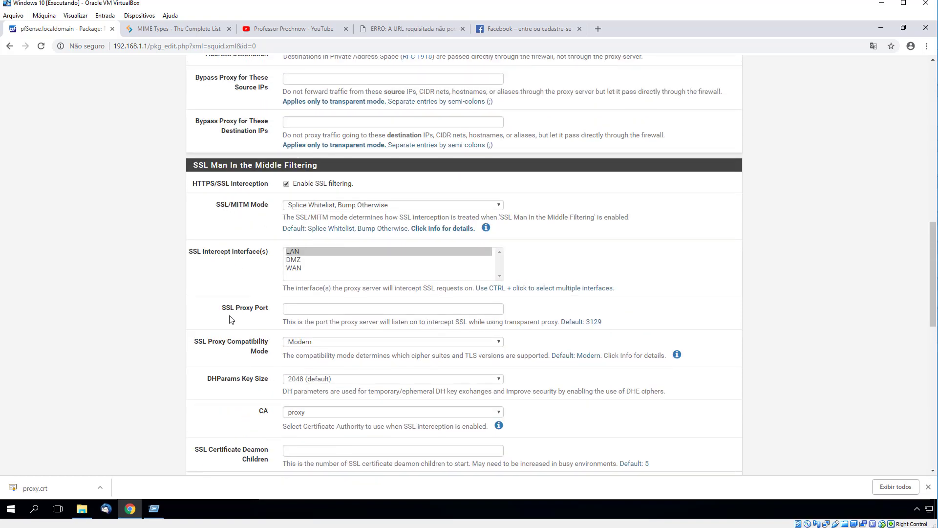
{"action": "scroll", "coordinate": [231, 314], "scroll_direction": "down", "scroll_amount": 8}
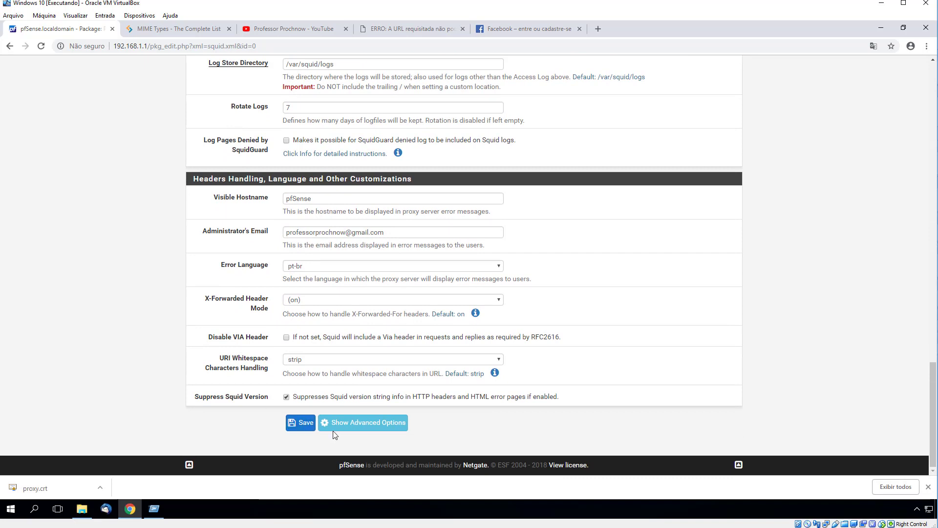
{"action": "left_click", "coordinate": [303, 423]}
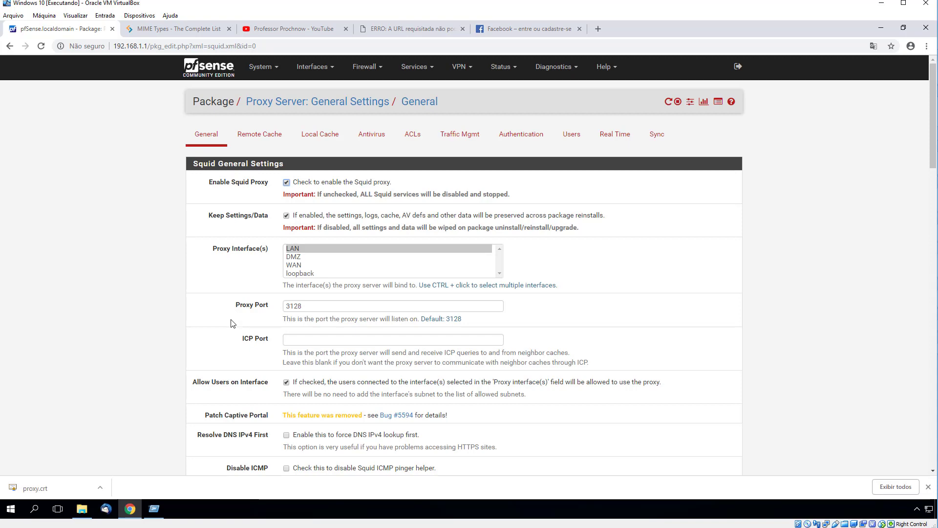
- Review the transparent proxy settings and the blacklist in the proxy server's access control lists
{"action": "scroll", "coordinate": [233, 315], "scroll_direction": "down", "scroll_amount": 5}
{"action": "scroll", "coordinate": [232, 316], "scroll_direction": "down", "scroll_amount": 3}
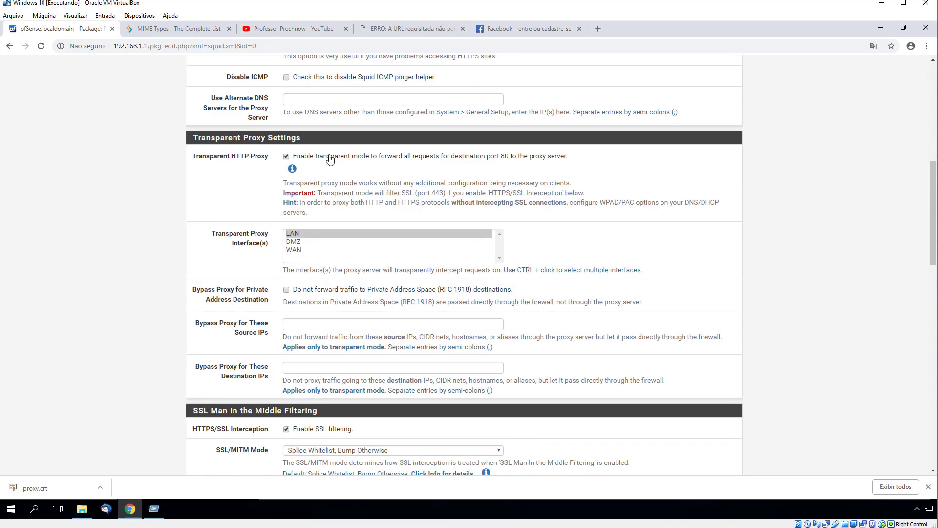
{"action": "scroll", "coordinate": [327, 187], "scroll_direction": "up", "scroll_amount": 10}
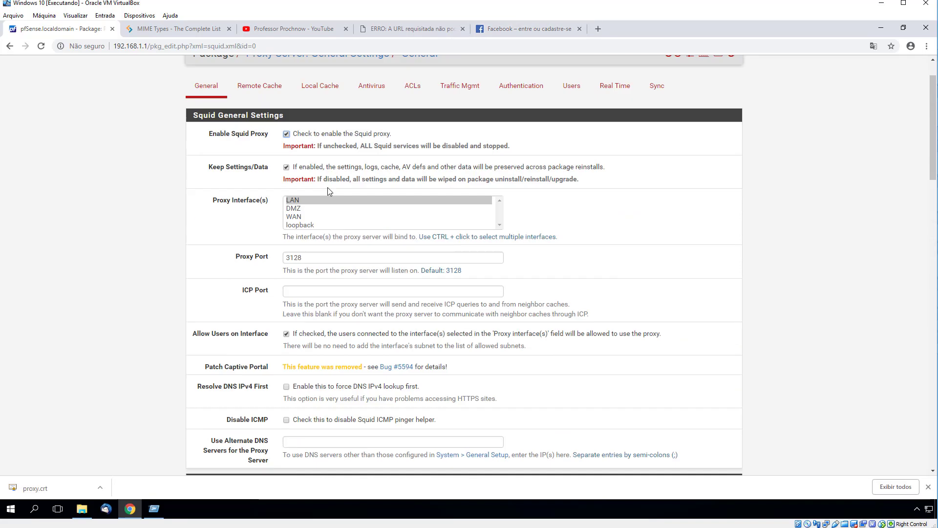
{"action": "left_click", "coordinate": [411, 136]}
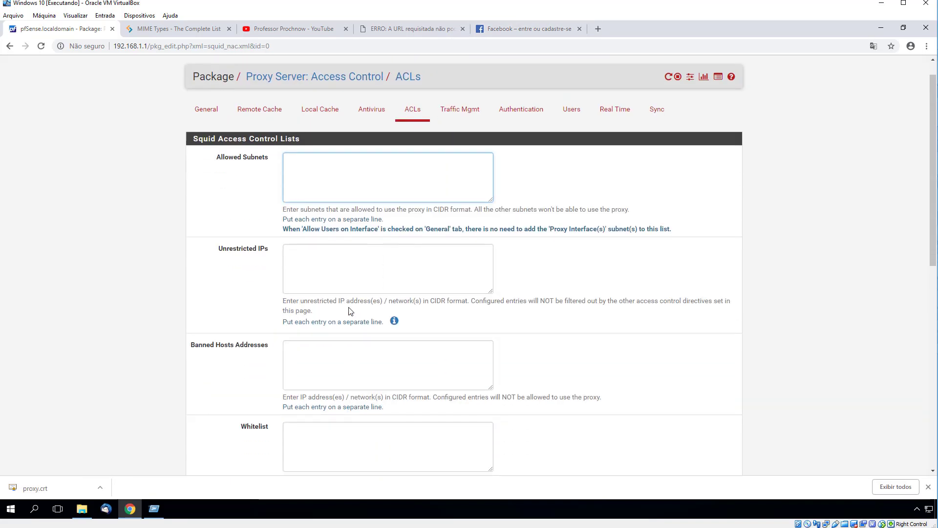
{"action": "scroll", "coordinate": [323, 304], "scroll_direction": "down", "scroll_amount": 8}
{"action": "scroll", "coordinate": [322, 304], "scroll_direction": "up", "scroll_amount": 2}
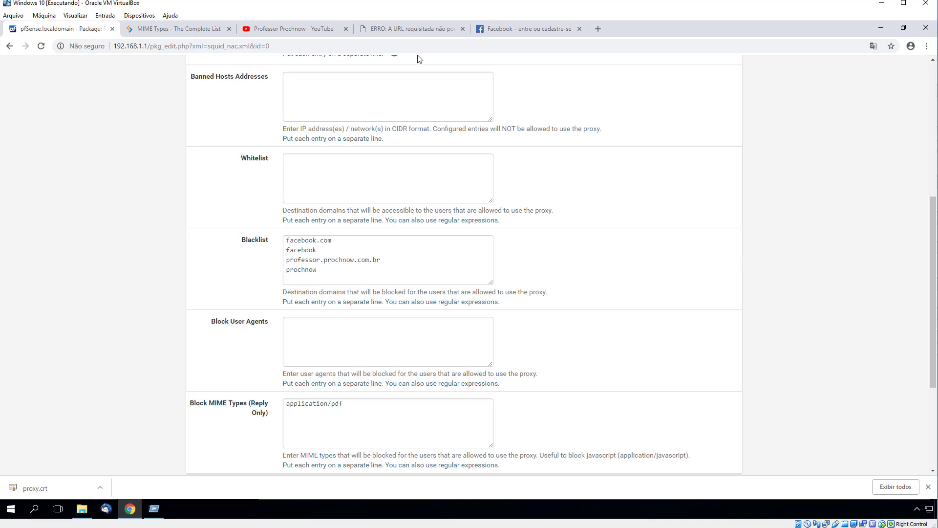
- Reload the blacklisted HTTP website and the Facebook page to test the proxy's blocking of both
{"action": "left_click", "coordinate": [420, 29]}
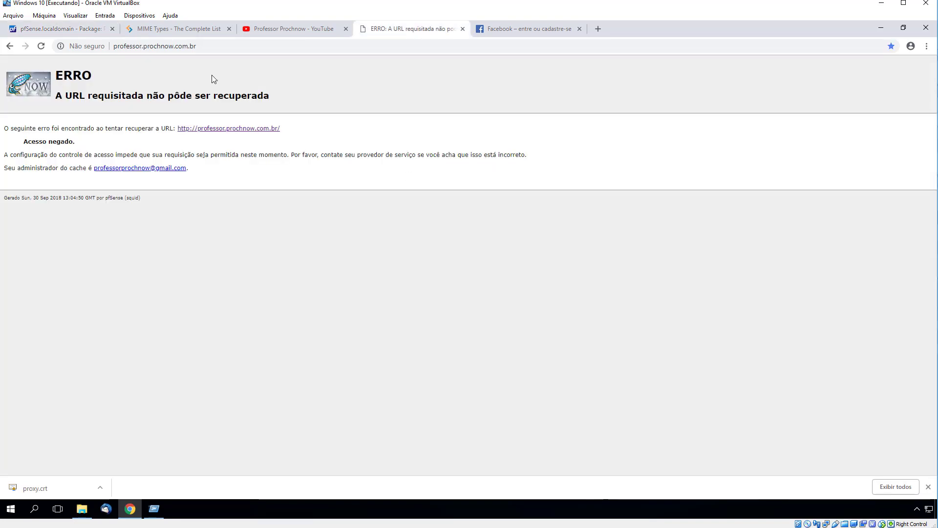
{"action": "left_click", "coordinate": [43, 46]}
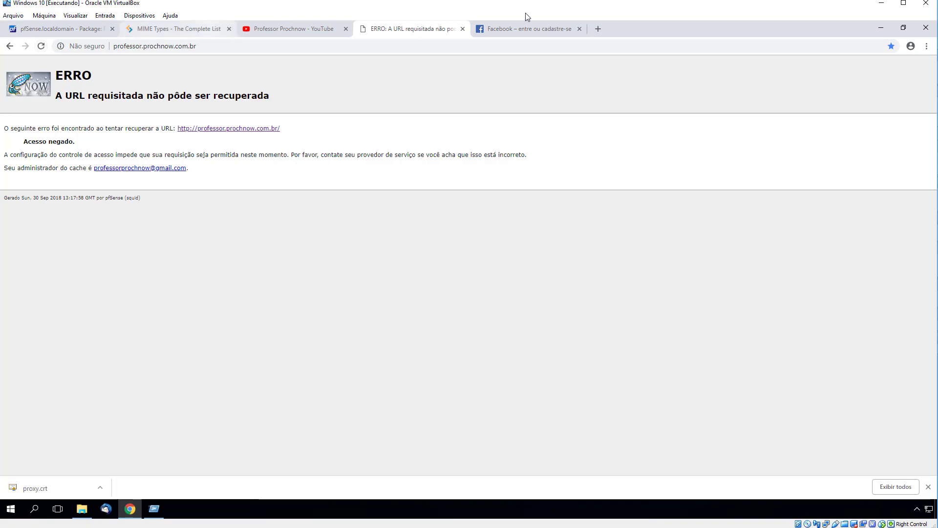
{"action": "left_click", "coordinate": [514, 30]}
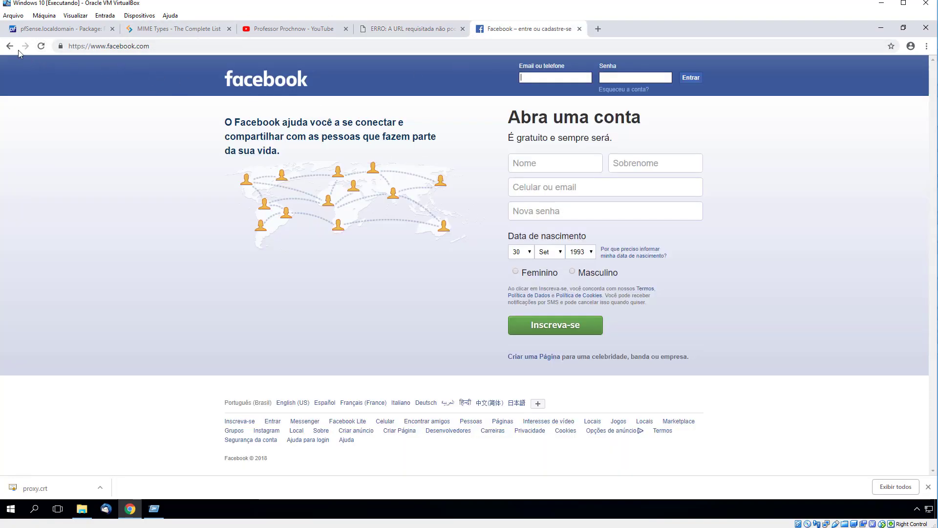
{"action": "left_click", "coordinate": [41, 46]}
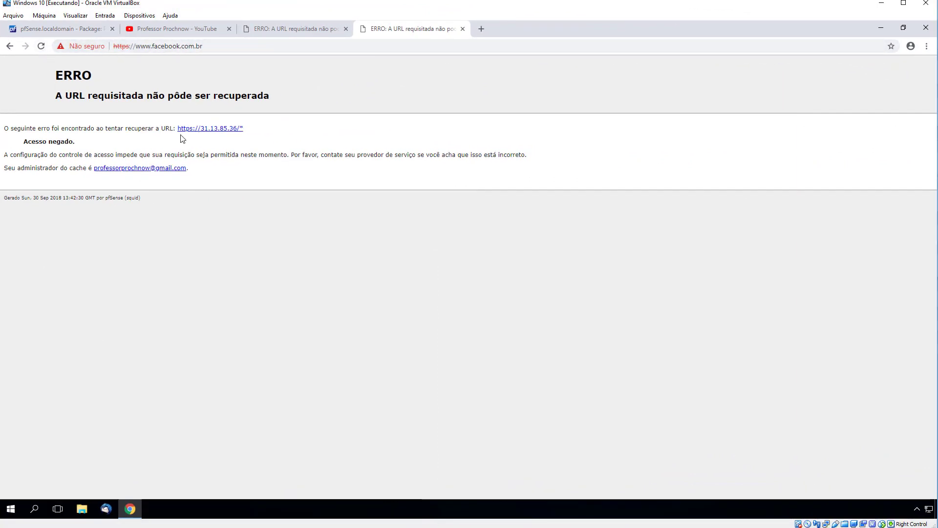
- Reload the YouTube channel's video page to test access to a non-blacklisted HTTPS site
{"action": "left_click", "coordinate": [195, 30]}
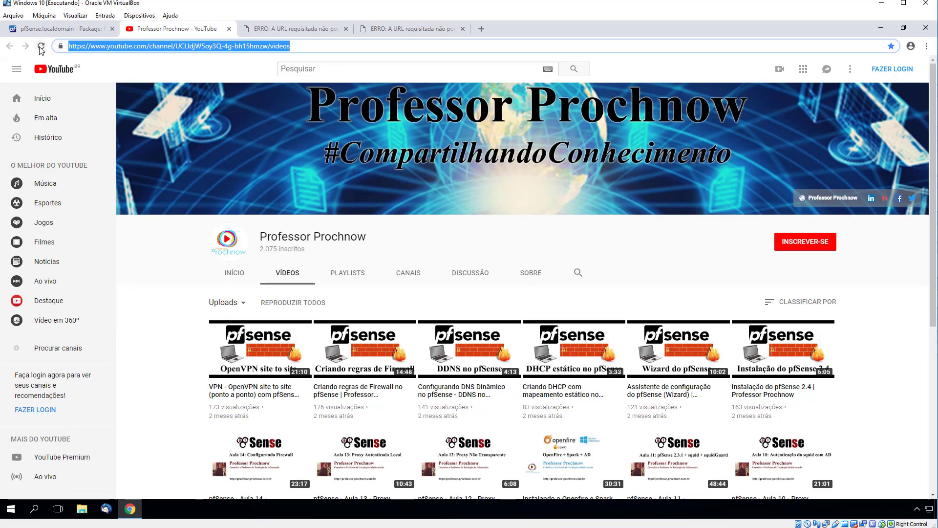
{"action": "left_click", "coordinate": [41, 47]}
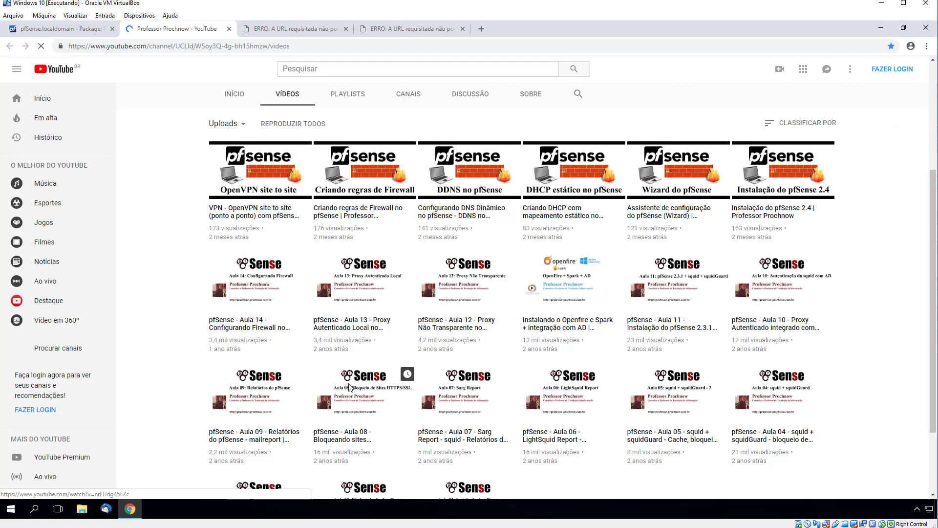
{"action": "scroll", "coordinate": [342, 348], "scroll_direction": "up", "scroll_amount": 4}
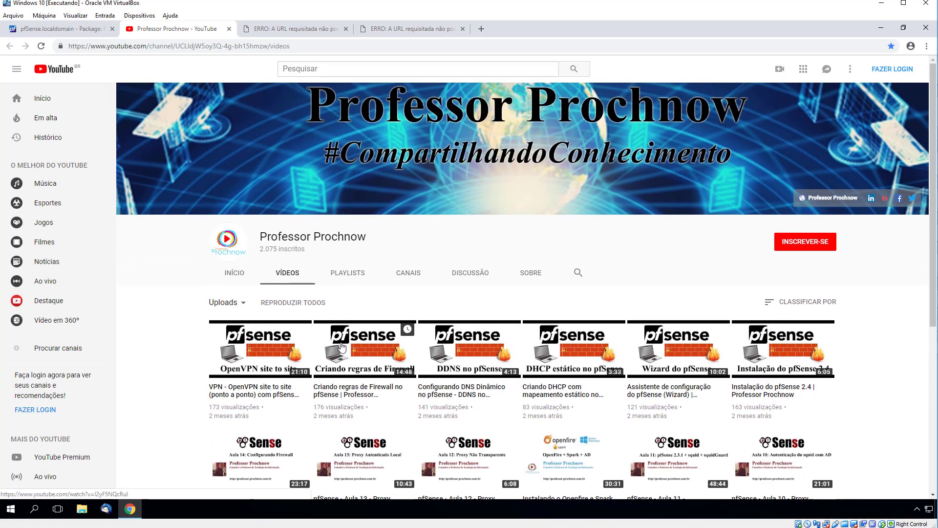
- Load the bookmarked Required Ports for Steam page in a new tab and copy its domain, support.steampowered.com
{"action": "left_click", "coordinate": [482, 29]}
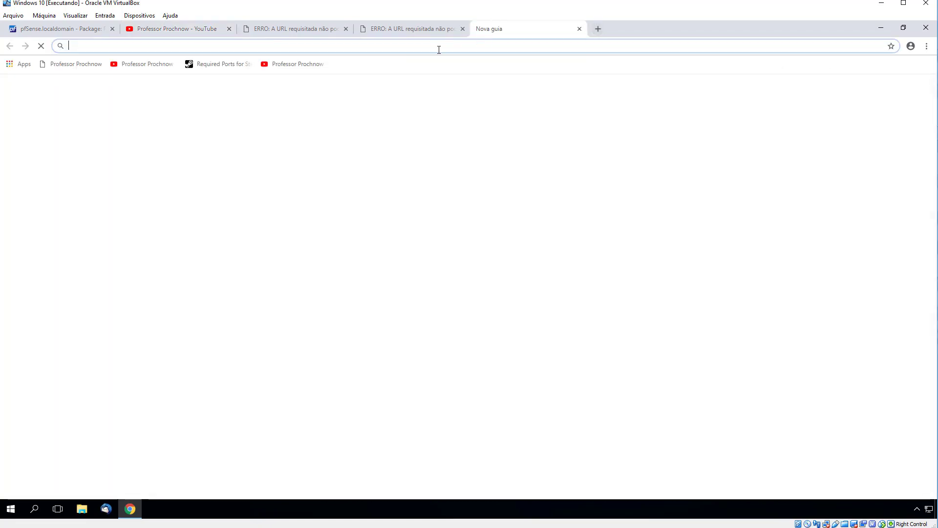
{"action": "left_click", "coordinate": [230, 69]}
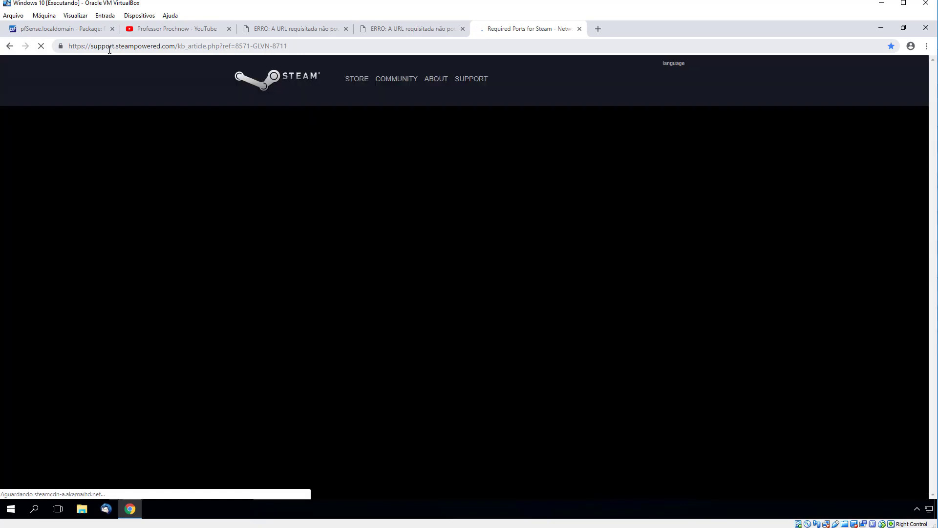
{"action": "scroll", "coordinate": [171, 64], "scroll_direction": "down", "scroll_amount": 2}
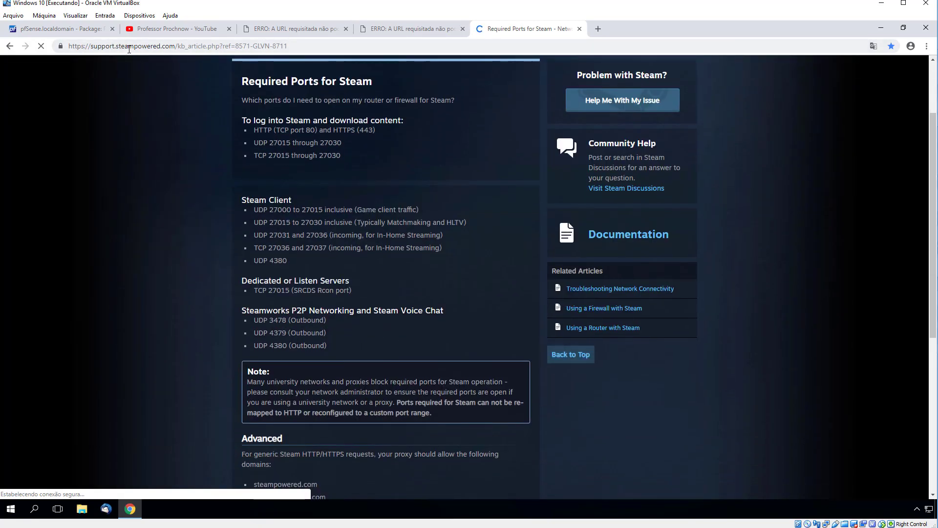
{"action": "left_click", "coordinate": [93, 45]}
{"action": "left_click", "coordinate": [93, 46]}
{"action": "left_click_drag", "start_coordinate": [92, 46], "coordinate": [175, 44]}
{"action": "key", "text": "ctrl+c"}
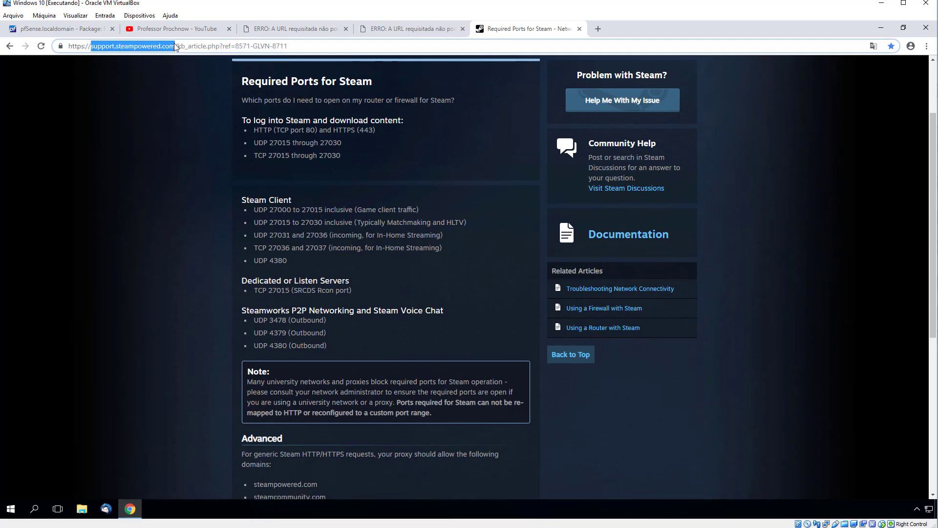
- Add support.steampowered.com on a new line of the saved proxy Blacklist and test the block by reloading the Steam support page
{"action": "left_click", "coordinate": [86, 27]}
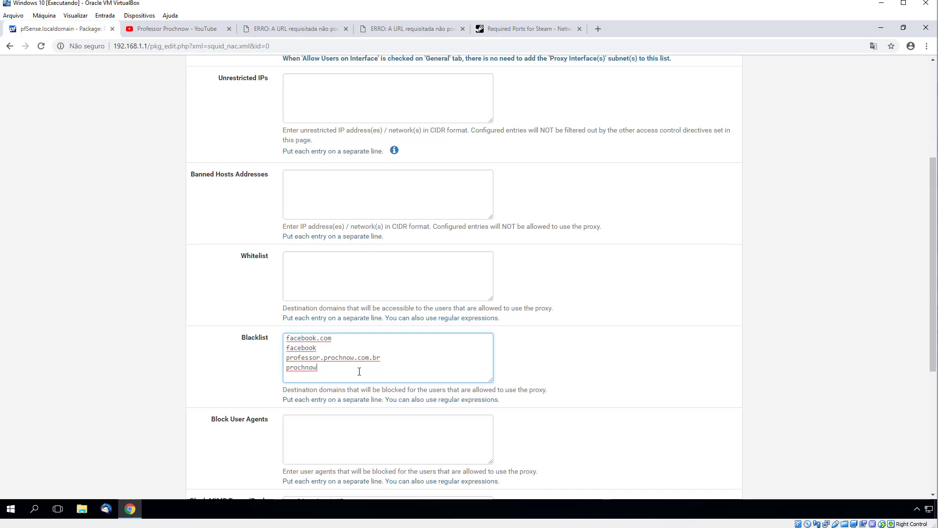
{"action": "key", "text": "Return"}
{"action": "key", "text": "ctrl+v"}
{"action": "scroll", "coordinate": [354, 366], "scroll_direction": "down", "scroll_amount": 5}
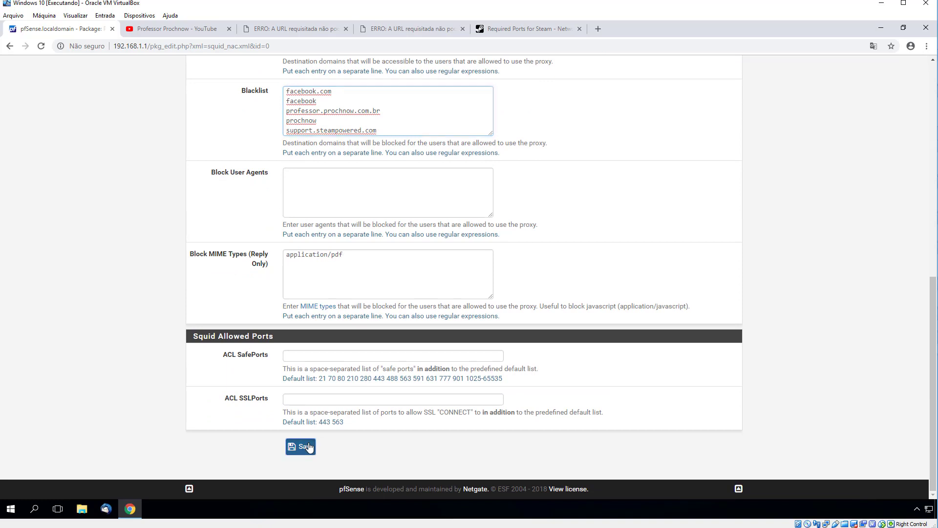
{"action": "left_click", "coordinate": [308, 447]}
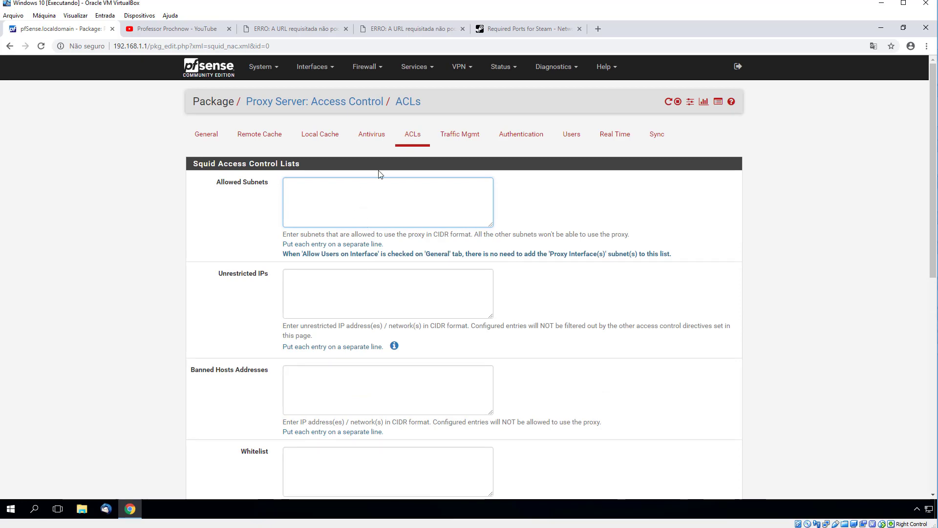
{"action": "left_click", "coordinate": [541, 30]}
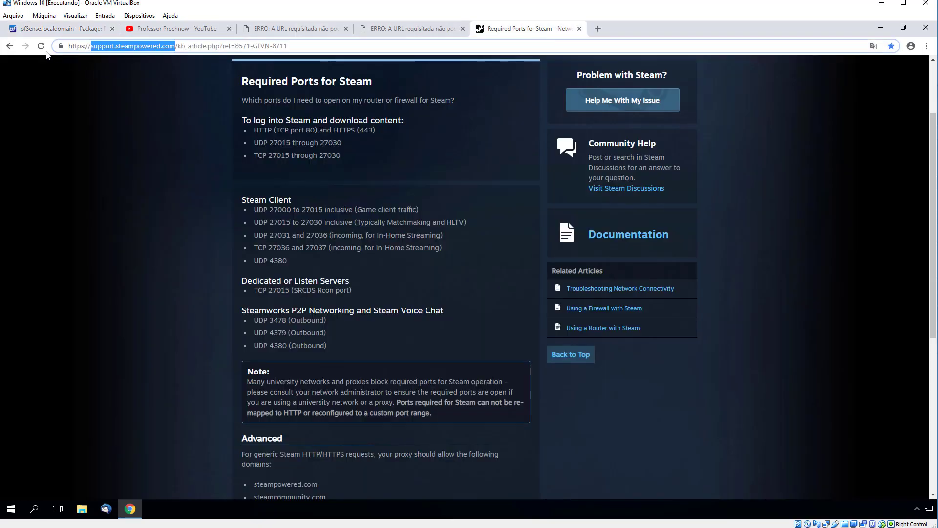
{"action": "left_click", "coordinate": [42, 47]}
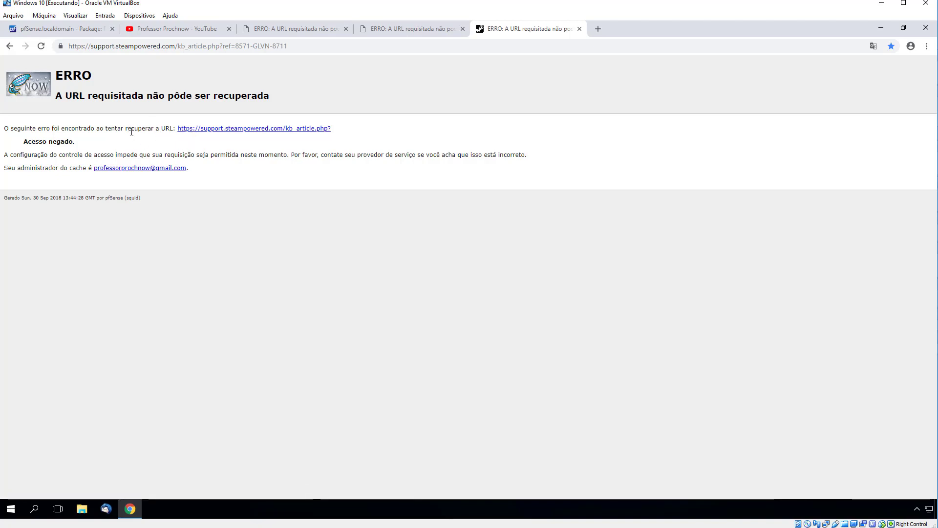
- Add support.steampowered.com as another host in the bypass firewall alias and apply the alias changes
{"action": "left_click", "coordinate": [81, 29]}
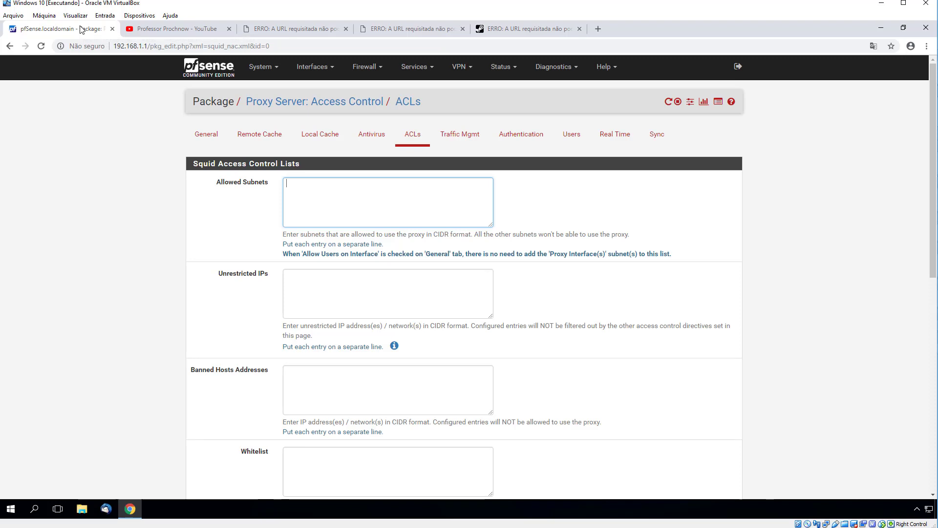
{"action": "left_click", "coordinate": [378, 72]}
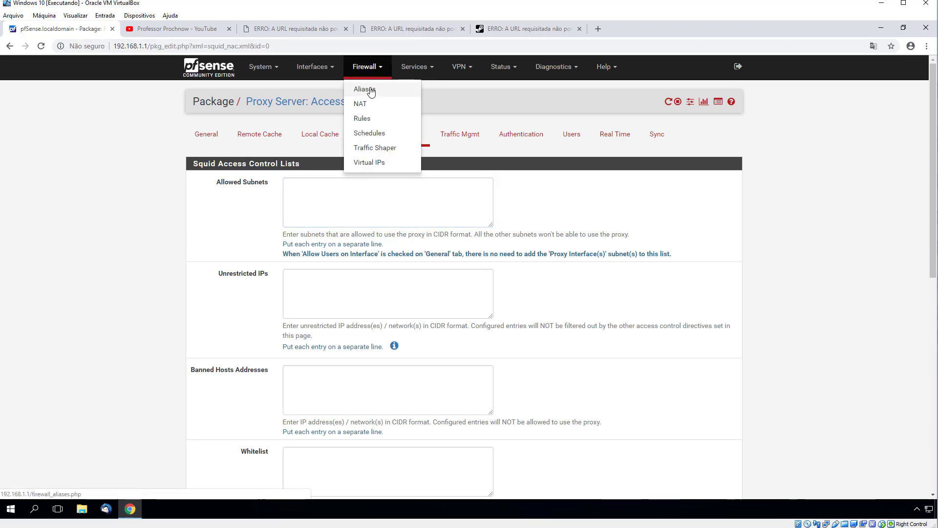
{"action": "left_click", "coordinate": [371, 88]}
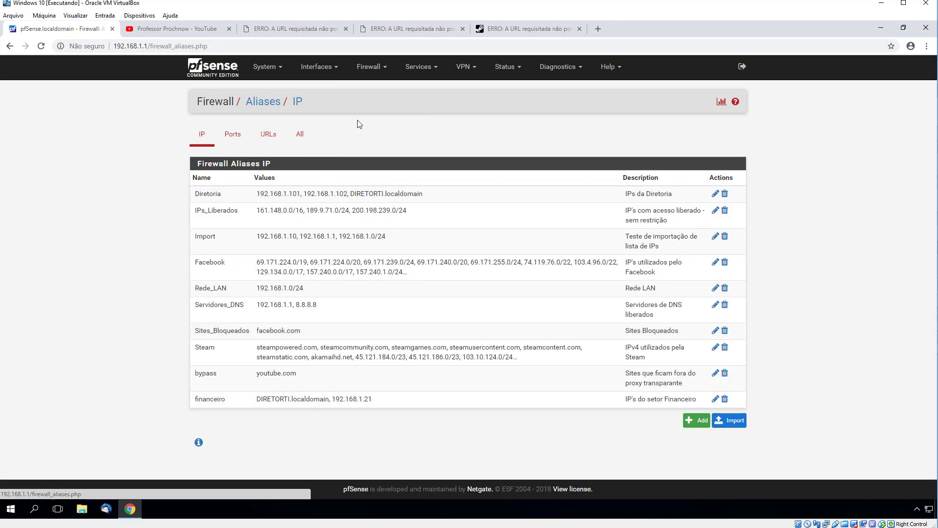
{"action": "double_click", "coordinate": [201, 374]}
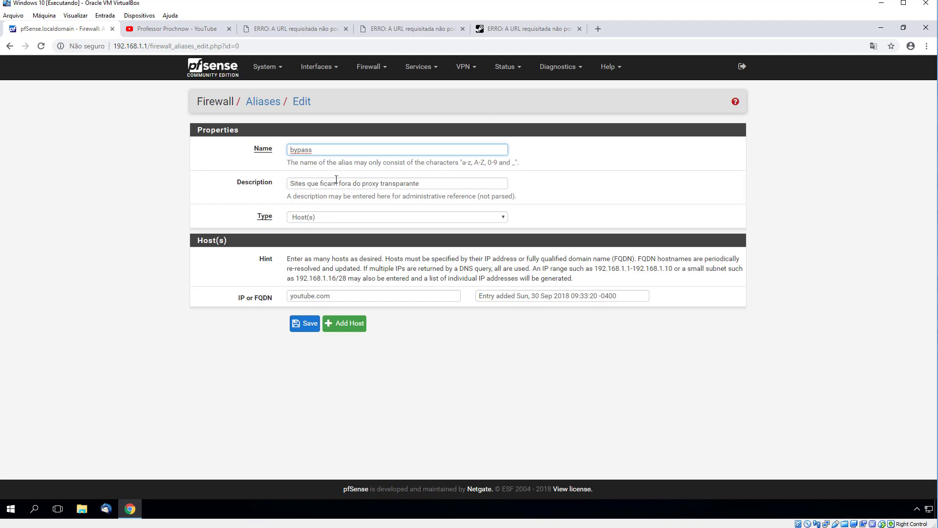
{"action": "left_click", "coordinate": [346, 324]}
{"action": "left_click", "coordinate": [340, 319]}
{"action": "key", "text": "ctrl+v"}
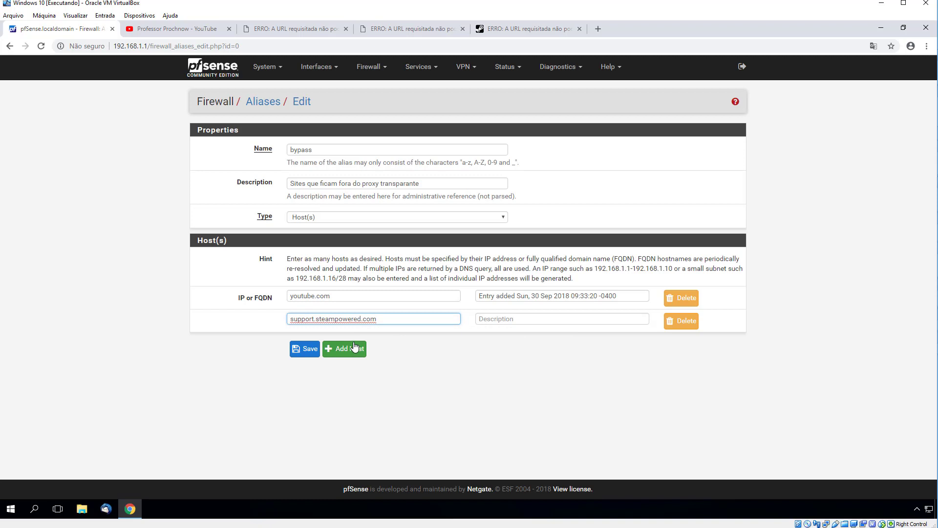
{"action": "left_click", "coordinate": [308, 350]}
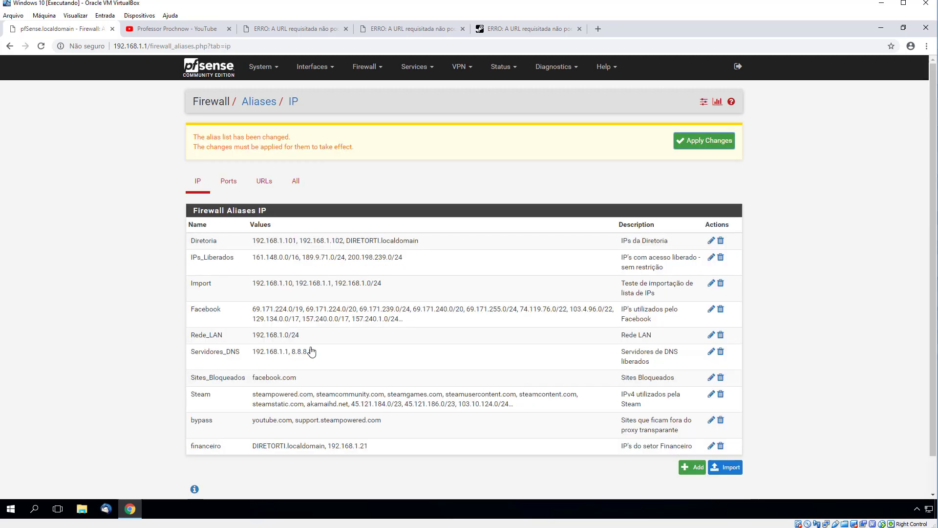
{"action": "left_click", "coordinate": [685, 141]}
- In the Squid proxy general settings, check that the bypass alias is entered under Bypass Proxy for These Destination IPs and save the settings again
{"action": "left_click", "coordinate": [413, 68]}
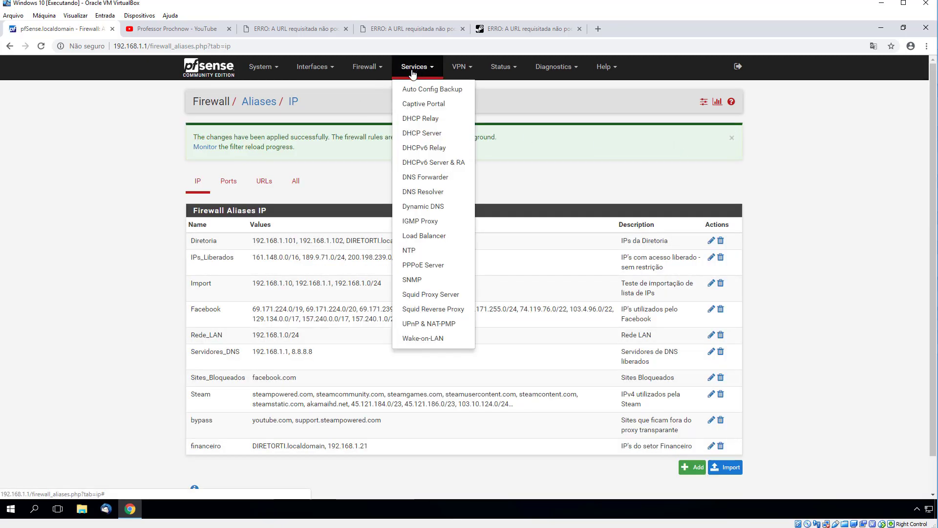
{"action": "left_click", "coordinate": [429, 294]}
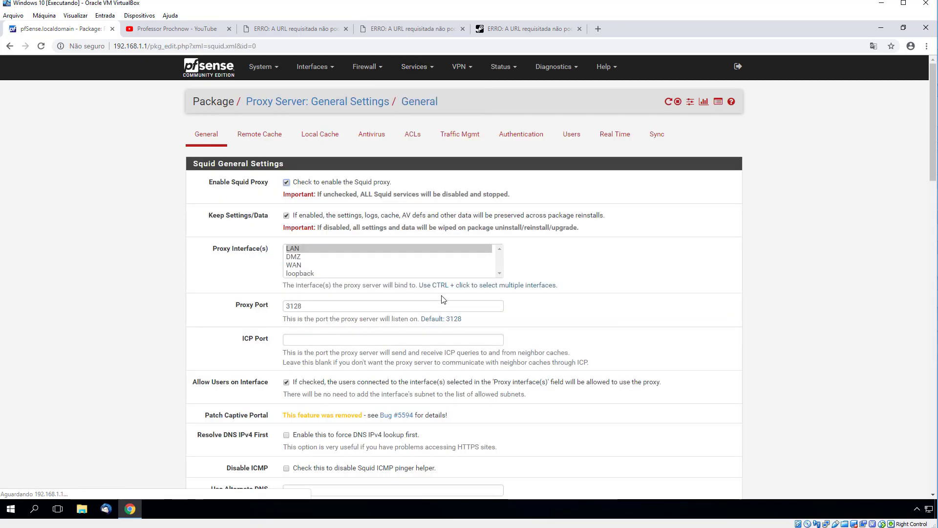
{"action": "scroll", "coordinate": [219, 272], "scroll_direction": "down", "scroll_amount": 5}
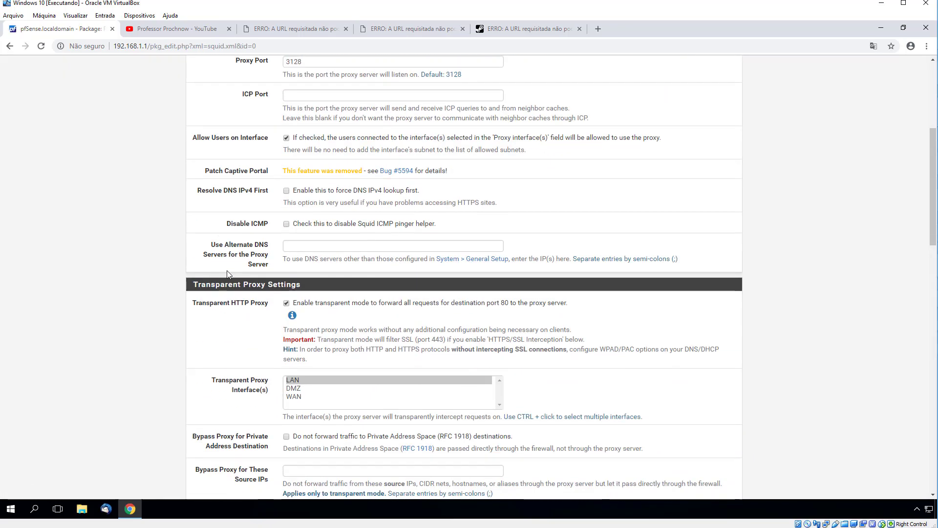
{"action": "scroll", "coordinate": [227, 274], "scroll_direction": "down", "scroll_amount": 3}
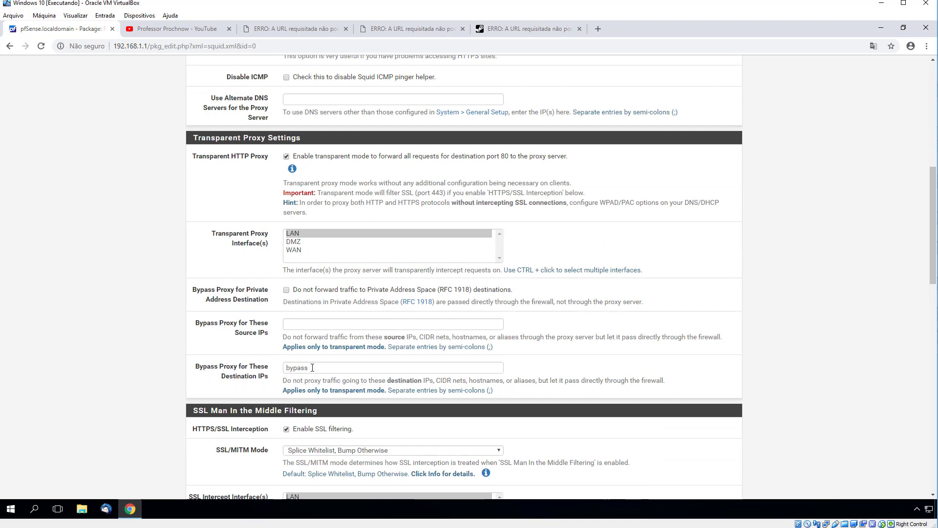
{"action": "left_click_drag", "start_coordinate": [312, 367], "coordinate": [277, 368]}
{"action": "left_click", "coordinate": [344, 365]}
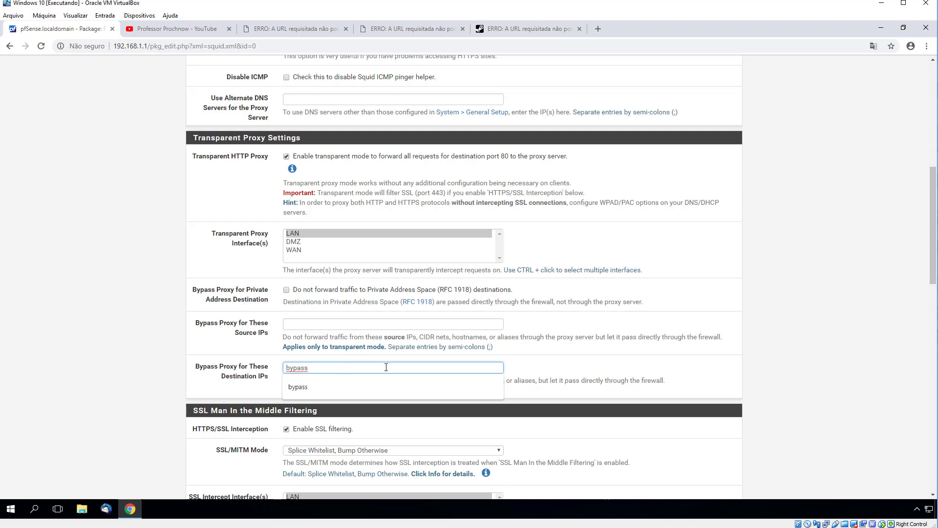
{"action": "left_click", "coordinate": [581, 373]}
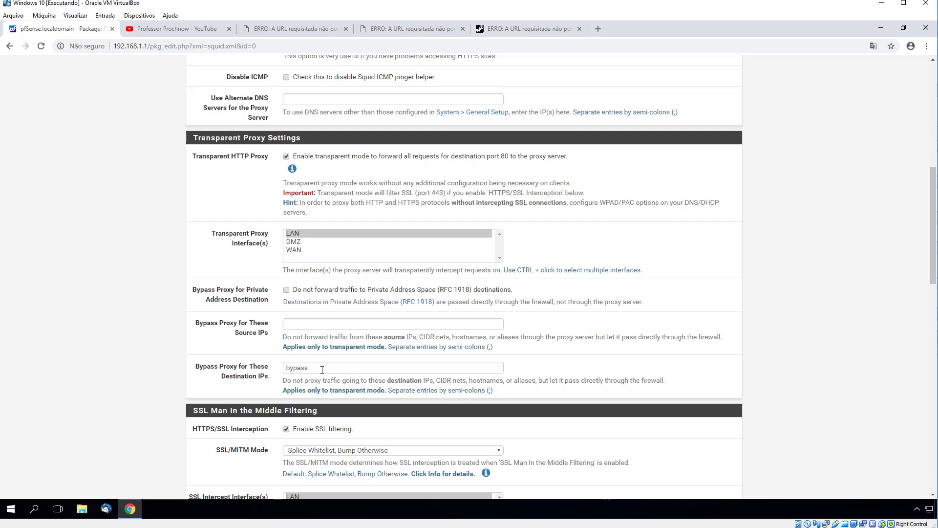
{"action": "scroll", "coordinate": [171, 345], "scroll_direction": "down", "scroll_amount": 13}
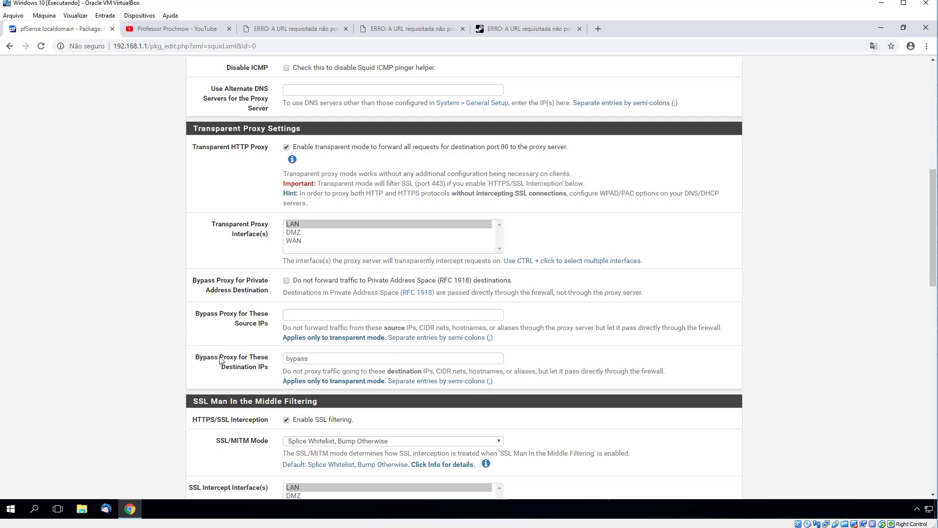
{"action": "scroll", "coordinate": [271, 470], "scroll_direction": "down", "scroll_amount": 5}
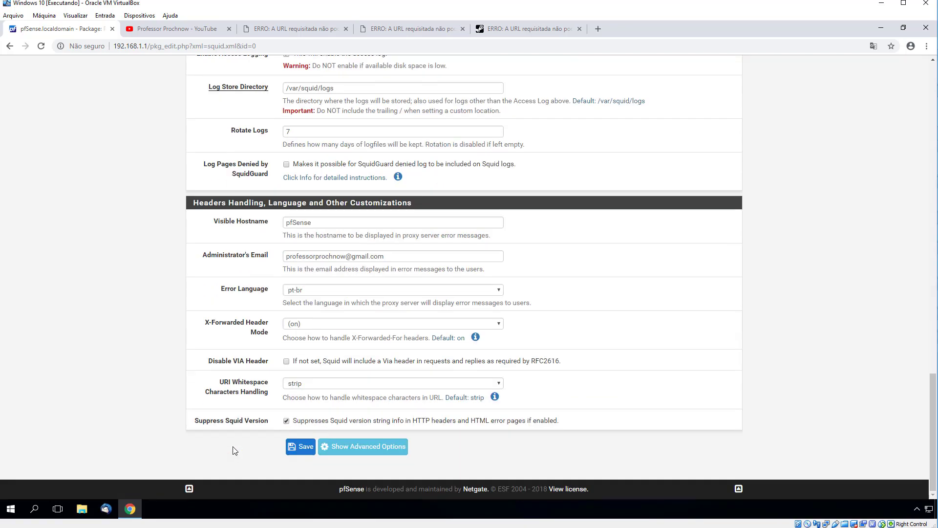
{"action": "left_click", "coordinate": [302, 446]}
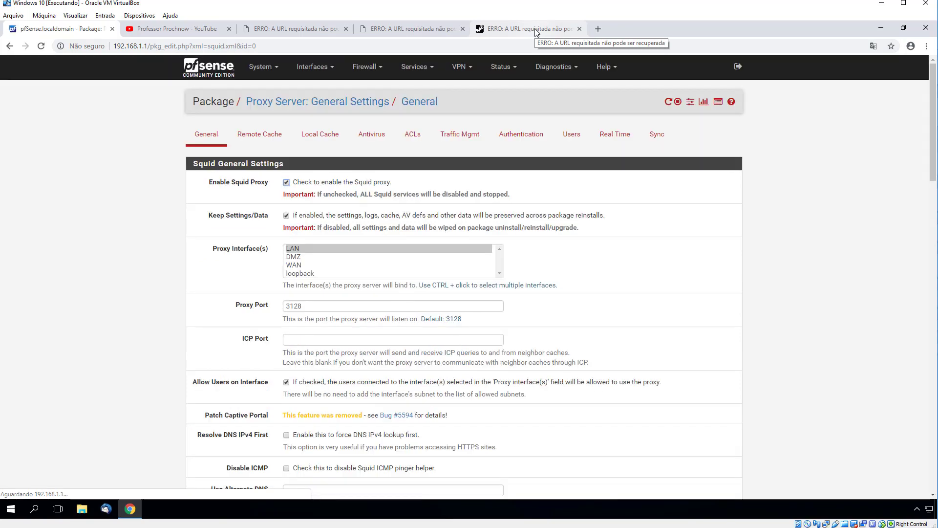
- Reload the Required Ports for Steam page to test the proxy bypass and look through its contents
{"action": "left_click", "coordinate": [536, 31]}
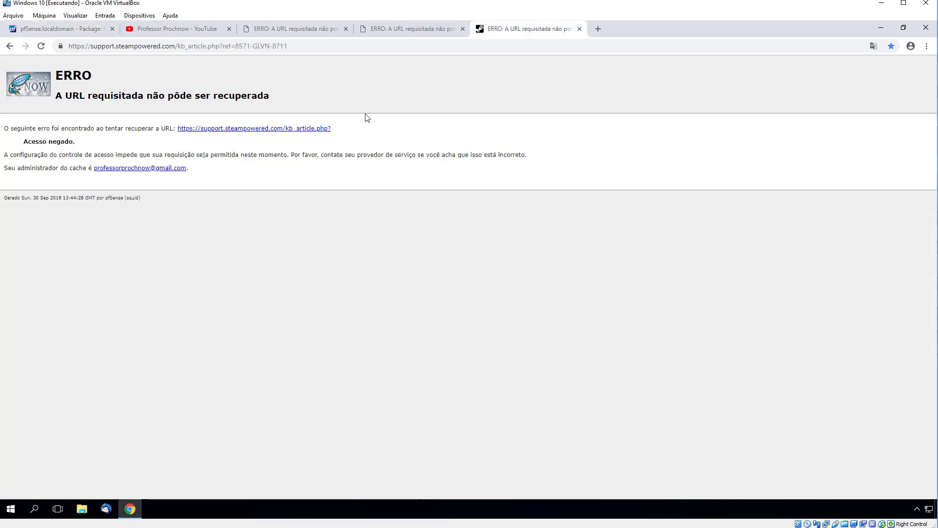
{"action": "key", "text": "F5"}
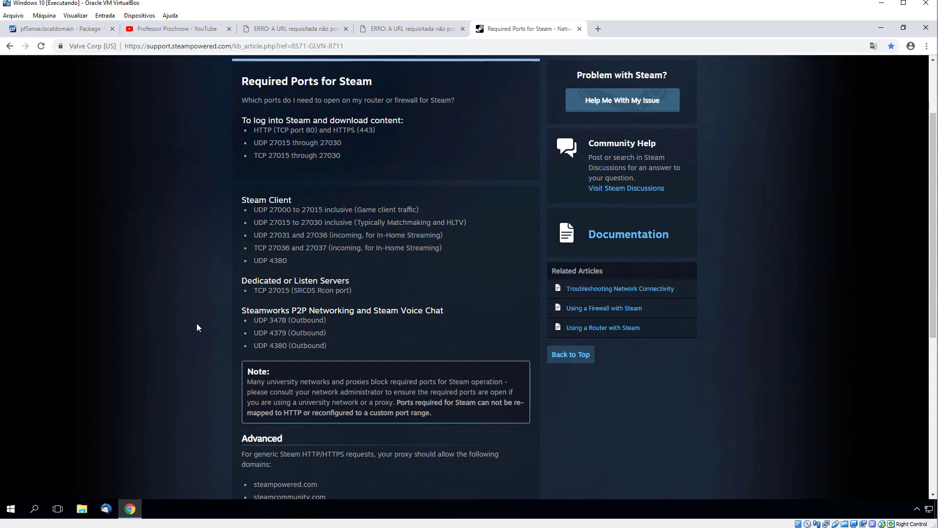
{"action": "scroll", "coordinate": [197, 324], "scroll_direction": "up", "scroll_amount": 3}
{"action": "scroll", "coordinate": [191, 326], "scroll_direction": "down", "scroll_amount": 8}
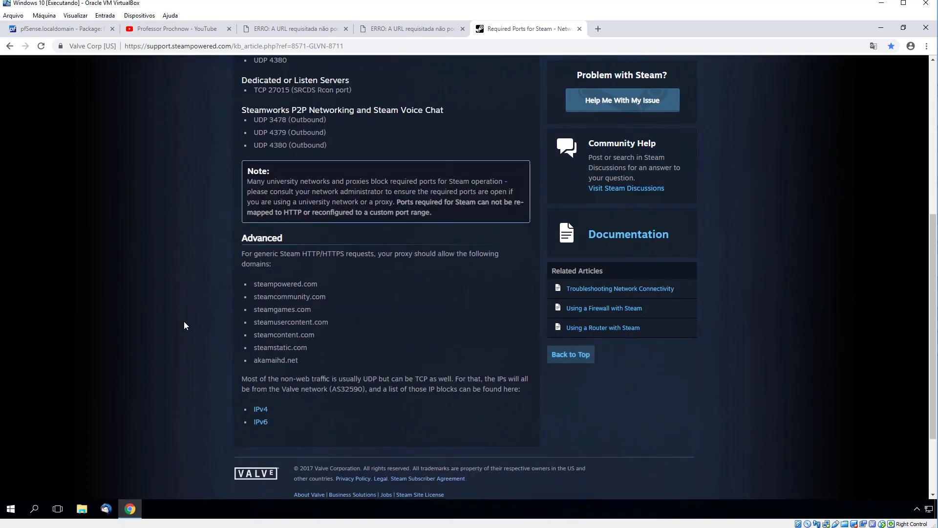
{"action": "scroll", "coordinate": [185, 325], "scroll_direction": "up", "scroll_amount": 8}
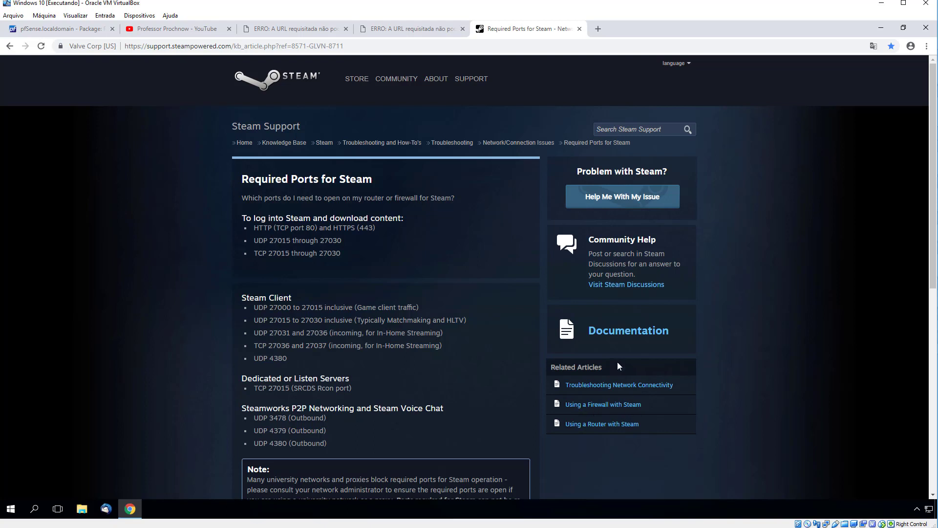
- Load the Steam support Documentation page in a separate tab to test access, and close it again
{"action": "middle_click", "coordinate": [629, 334]}
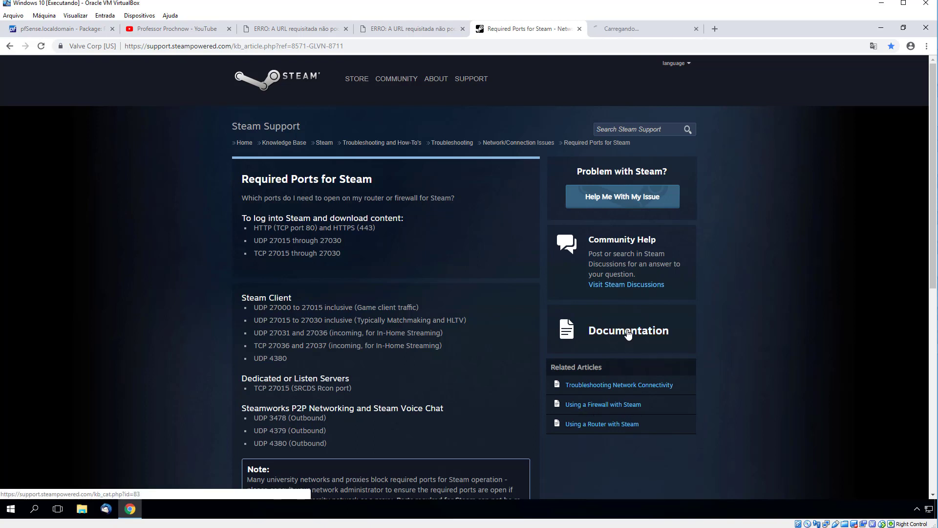
{"action": "left_click", "coordinate": [668, 36]}
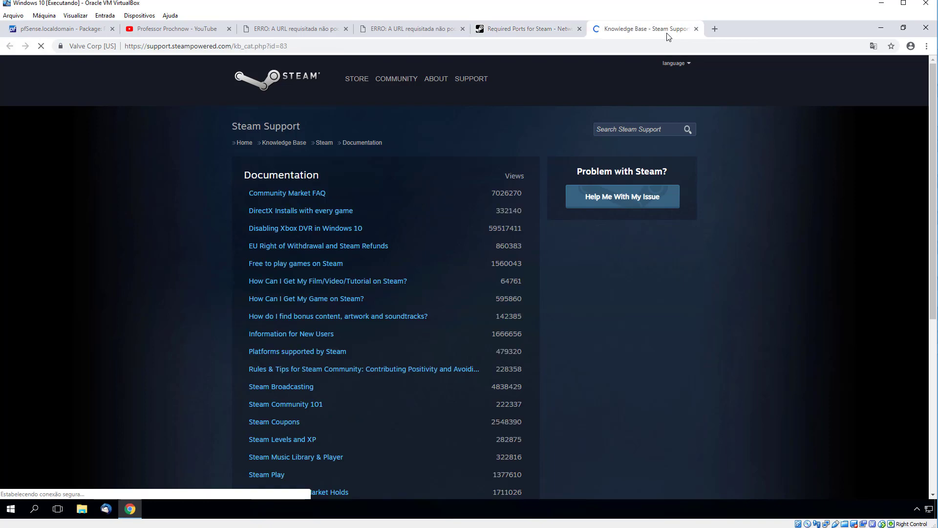
{"action": "key", "text": "ctrl+shift+Tab"}
{"action": "left_click", "coordinate": [677, 29]}
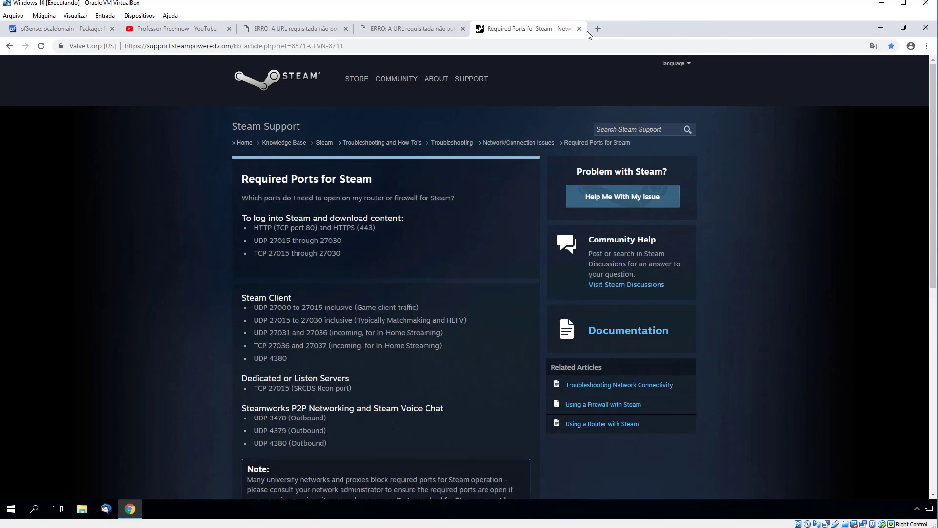
- Search Google for "download arquivo pdf" and open the UFRGS PDF result to test PDF blocking
{"action": "left_click", "coordinate": [588, 47]}
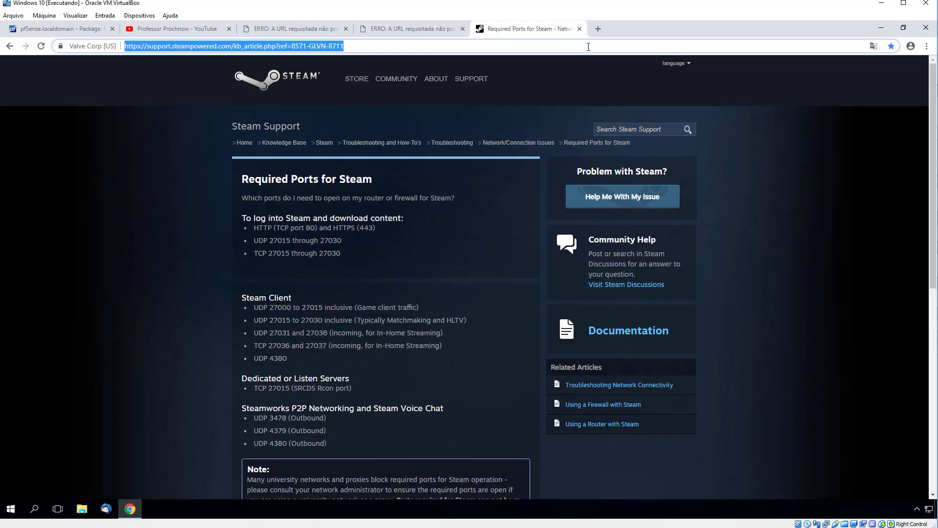
{"action": "type", "text": "download ar"}
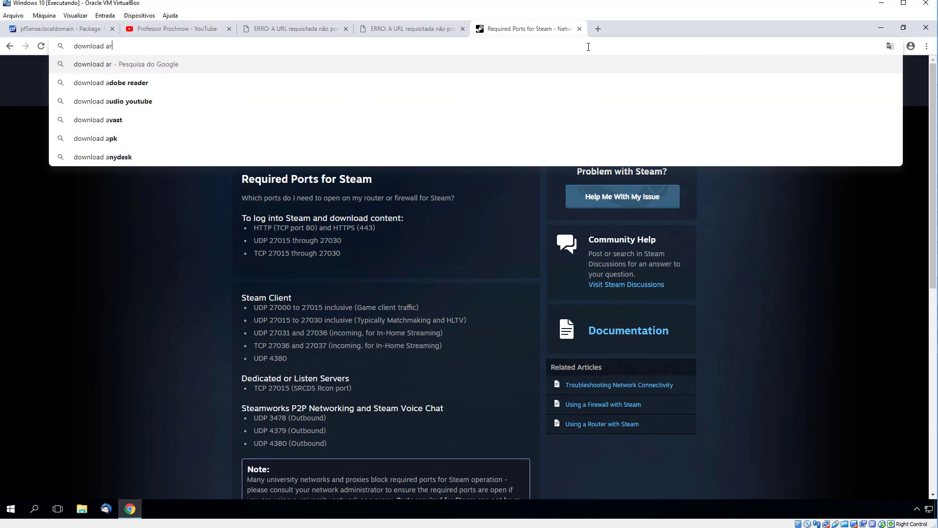
{"action": "type", "text": "quivo pdf"}
{"action": "key", "text": "Return"}
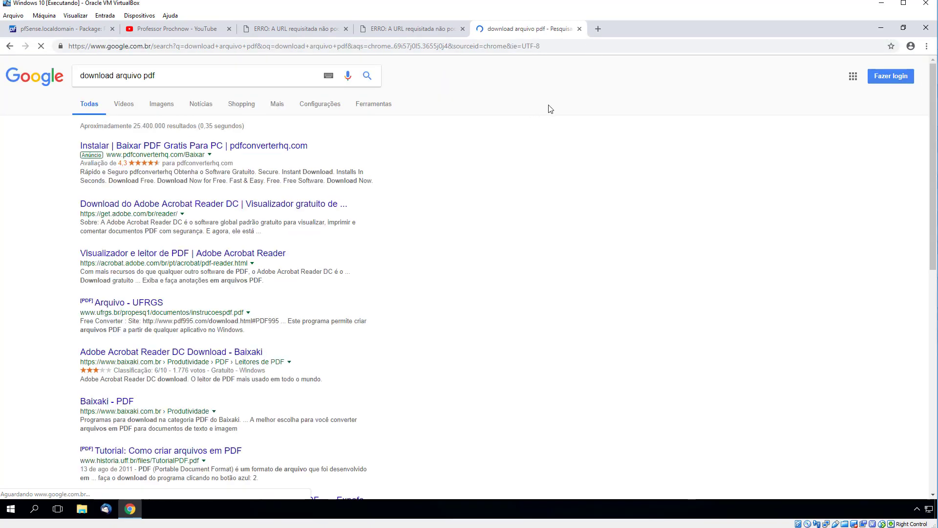
{"action": "left_click", "coordinate": [140, 303]}
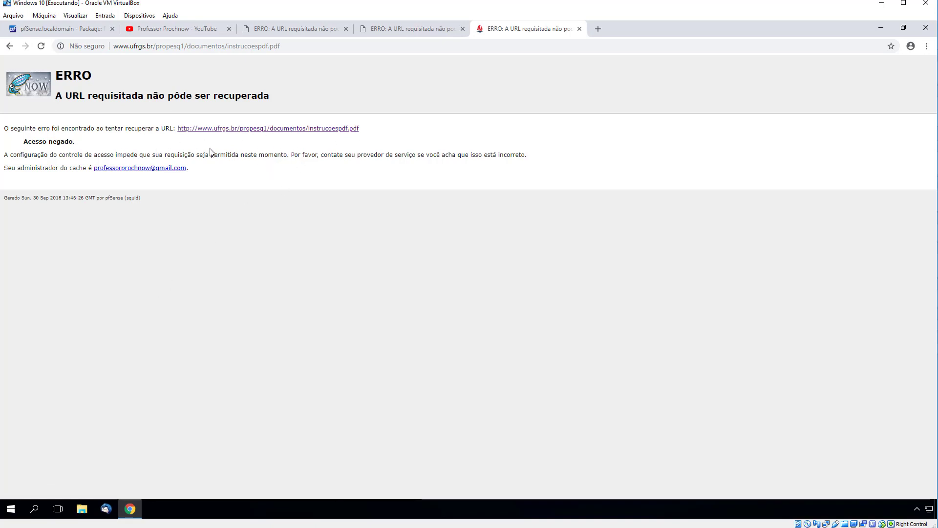
- Examine the application/pdf entry under Block MIME Types in the Squid ACLs and compare it with the UFRGS PDF page
{"action": "left_click", "coordinate": [55, 30]}
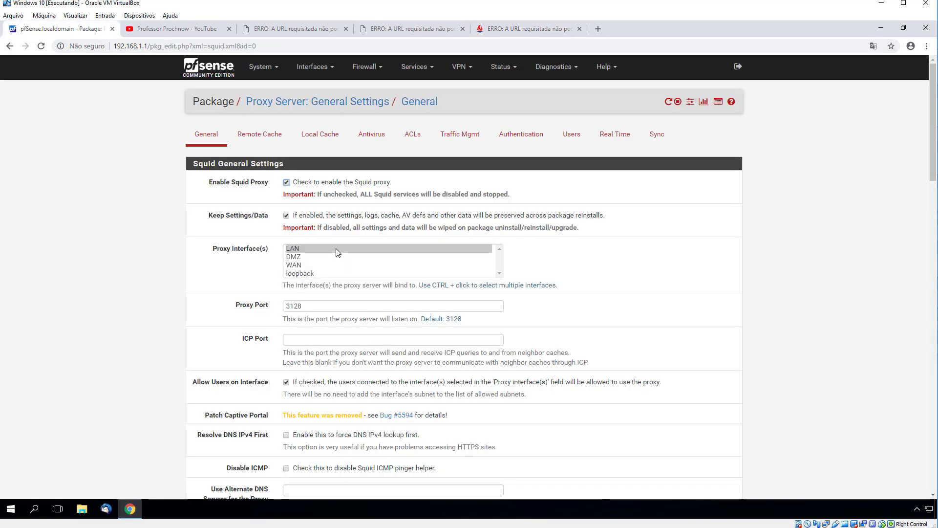
{"action": "left_click", "coordinate": [412, 134]}
{"action": "scroll", "coordinate": [115, 306], "scroll_direction": "down", "scroll_amount": 13}
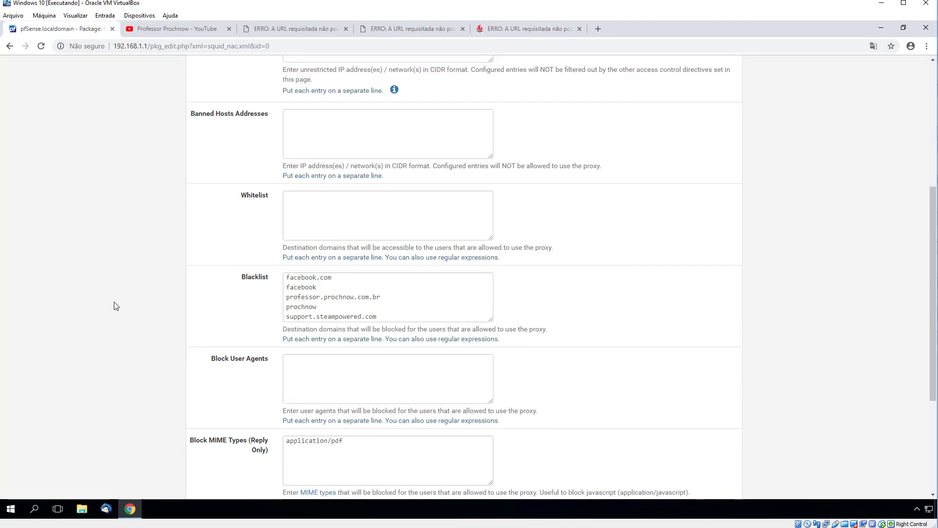
{"action": "left_click_drag", "start_coordinate": [352, 259], "coordinate": [285, 259]}
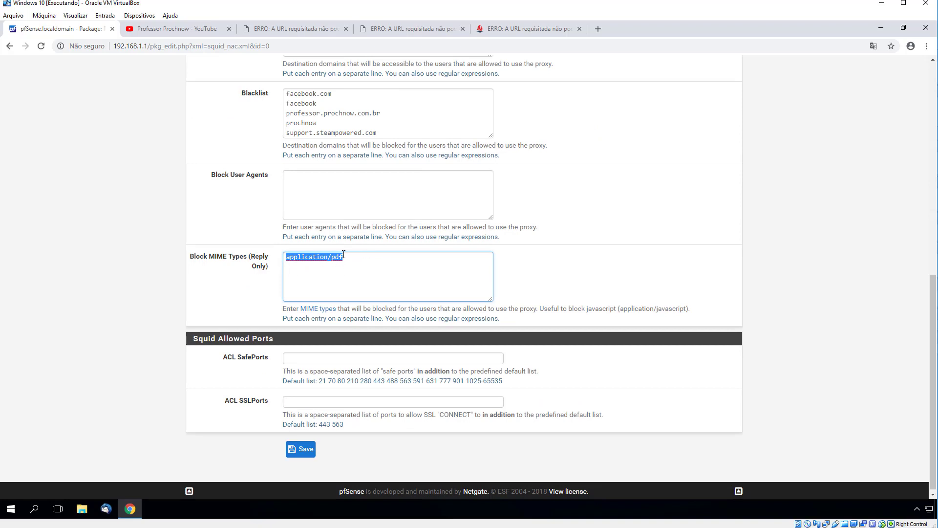
{"action": "left_click", "coordinate": [554, 29]}
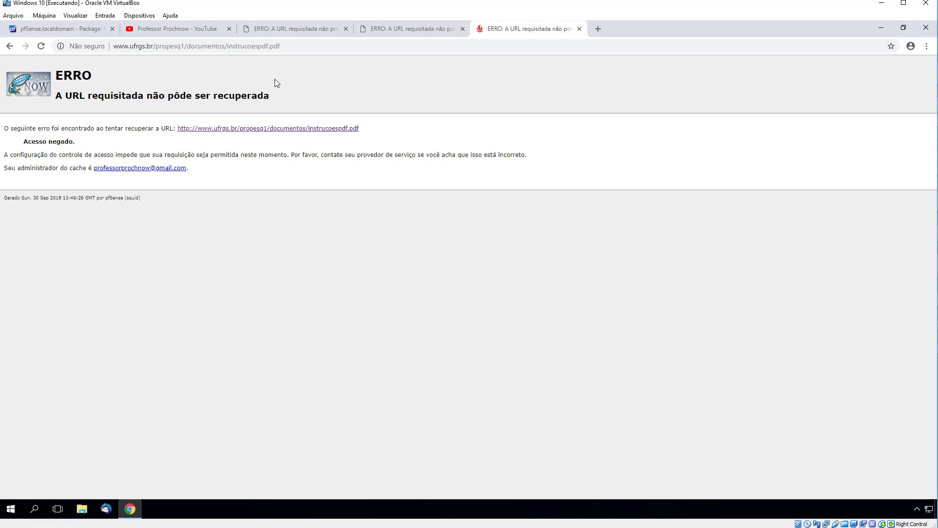
{"action": "left_click", "coordinate": [59, 28]}
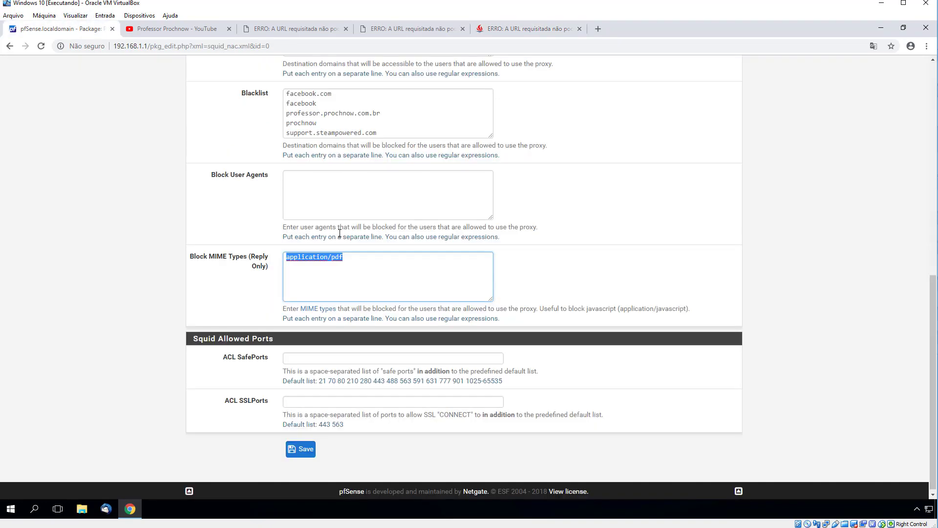
{"action": "left_click", "coordinate": [346, 256]}
{"action": "left_click", "coordinate": [527, 28]}
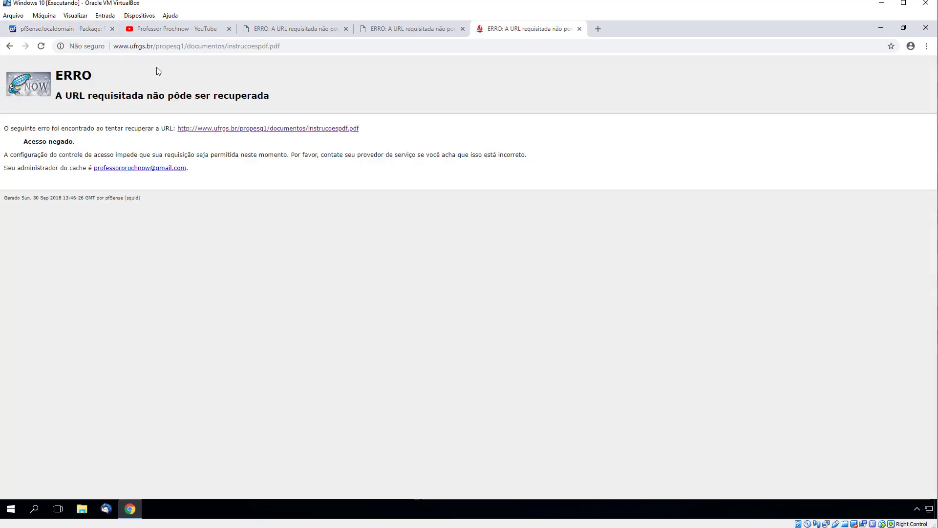
- In Squid's traffic management settings, set Overall Bandwidth Throttling to 50 kilobytes per second
{"action": "left_click", "coordinate": [98, 29]}
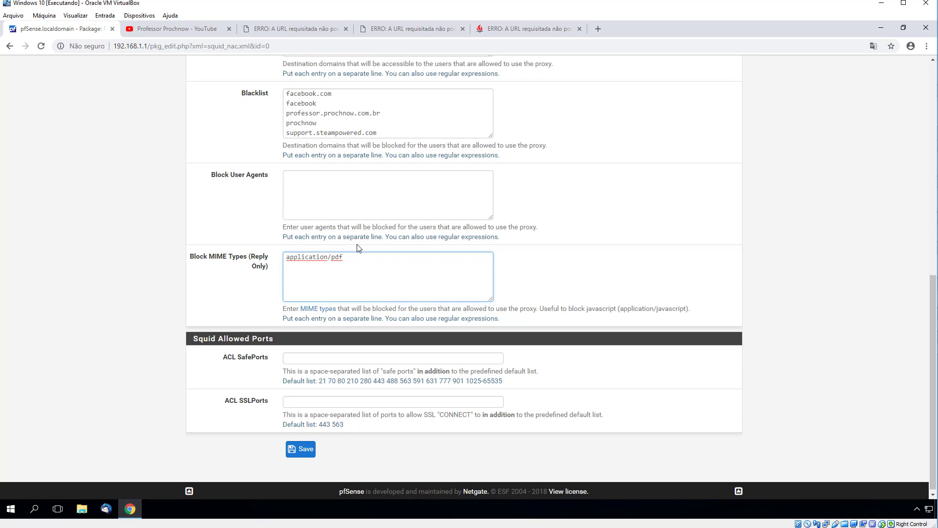
{"action": "scroll", "coordinate": [416, 244], "scroll_direction": "up", "scroll_amount": 10}
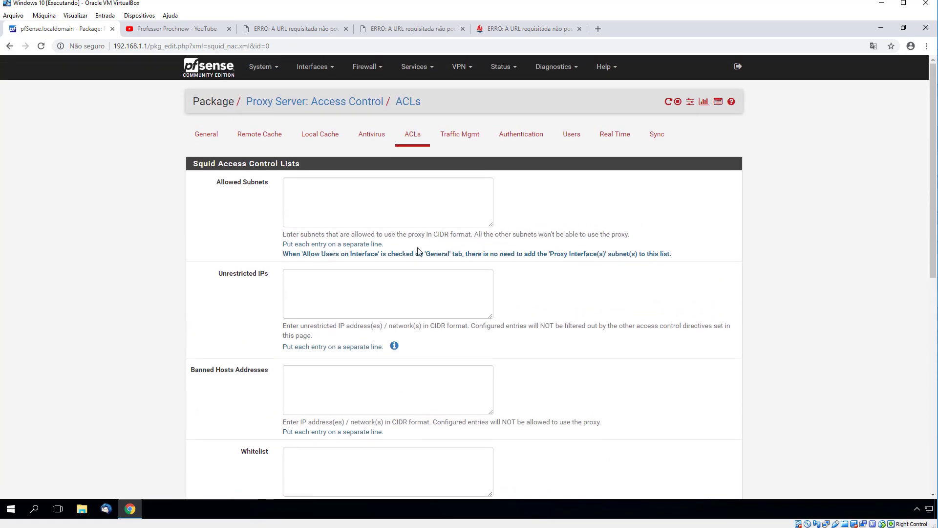
{"action": "left_click", "coordinate": [461, 141]}
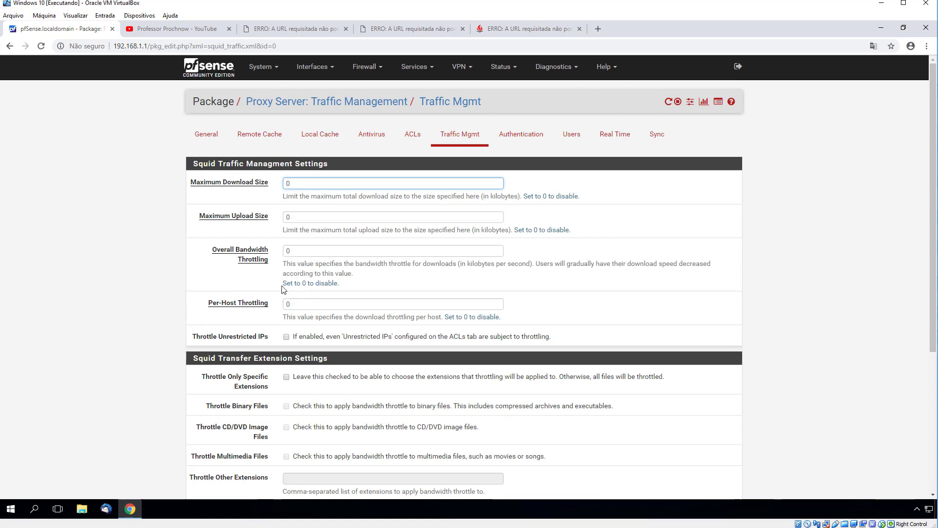
{"action": "double_click", "coordinate": [310, 253]}
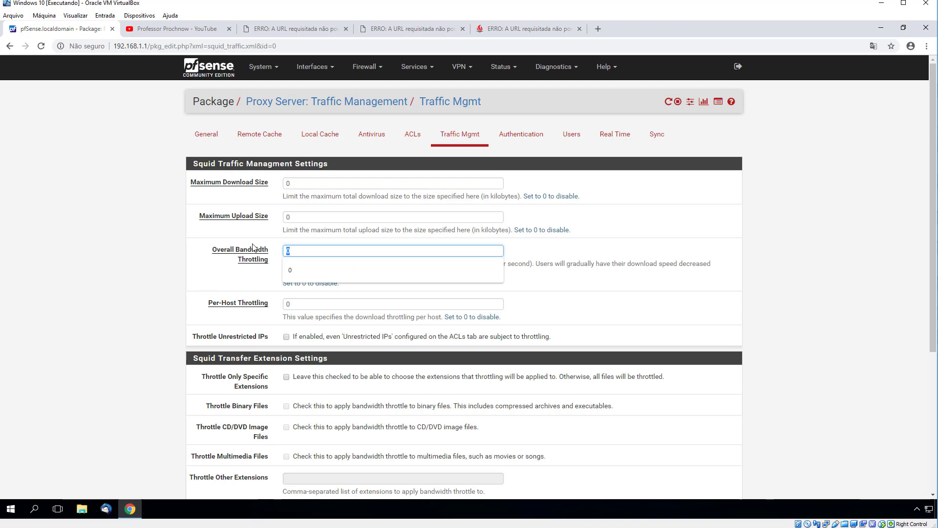
{"action": "type", "text": "5"}
{"action": "left_click", "coordinate": [570, 299]}
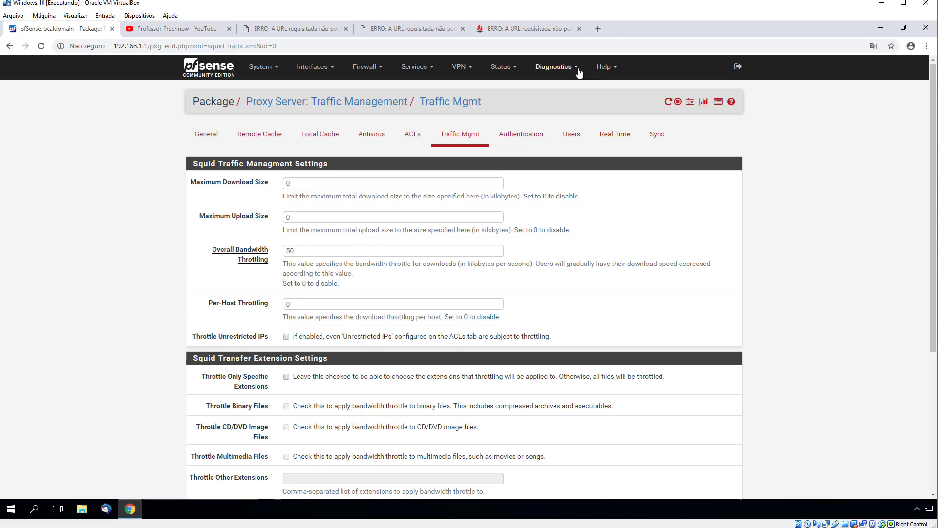
- Search Google for "debian" in place of the UFRGS PDF page and open the official Debian website
{"action": "left_click", "coordinate": [528, 29]}
{"action": "left_click", "coordinate": [529, 41]}
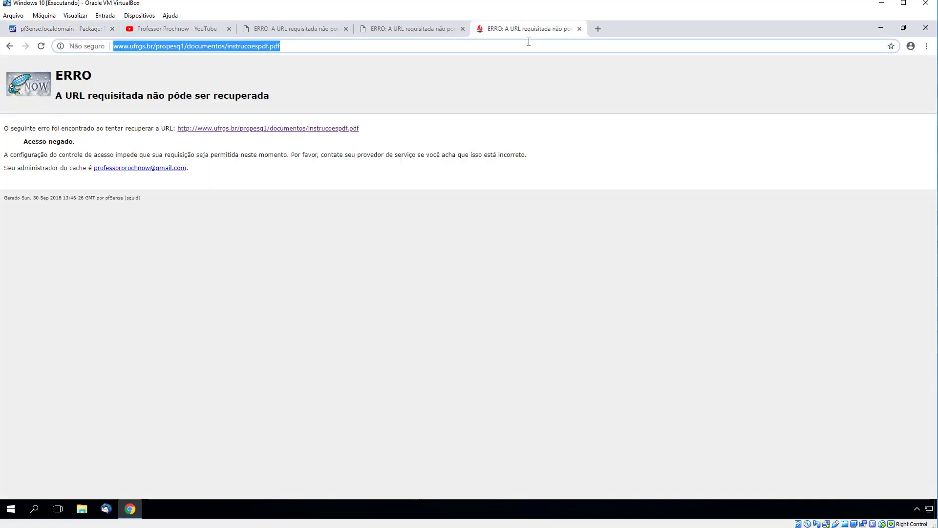
{"action": "type", "text": "debian"}
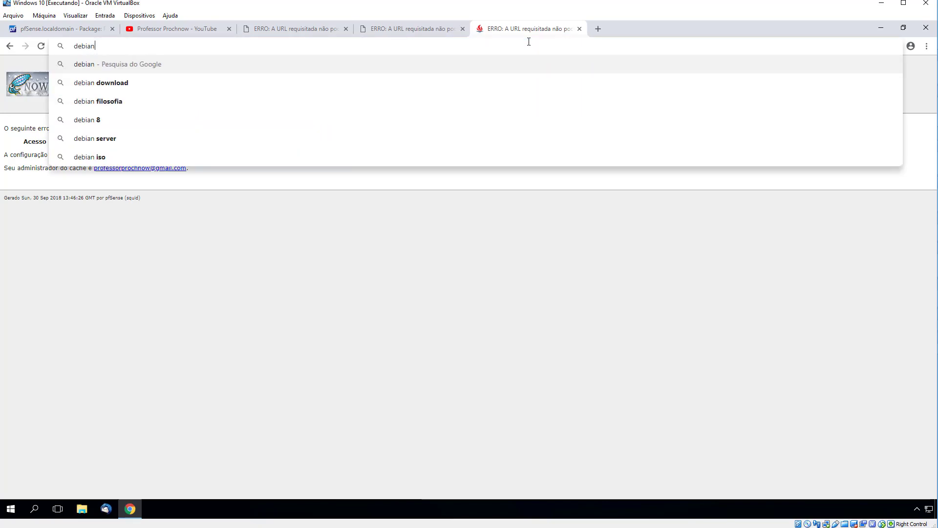
{"action": "key", "text": "Return"}
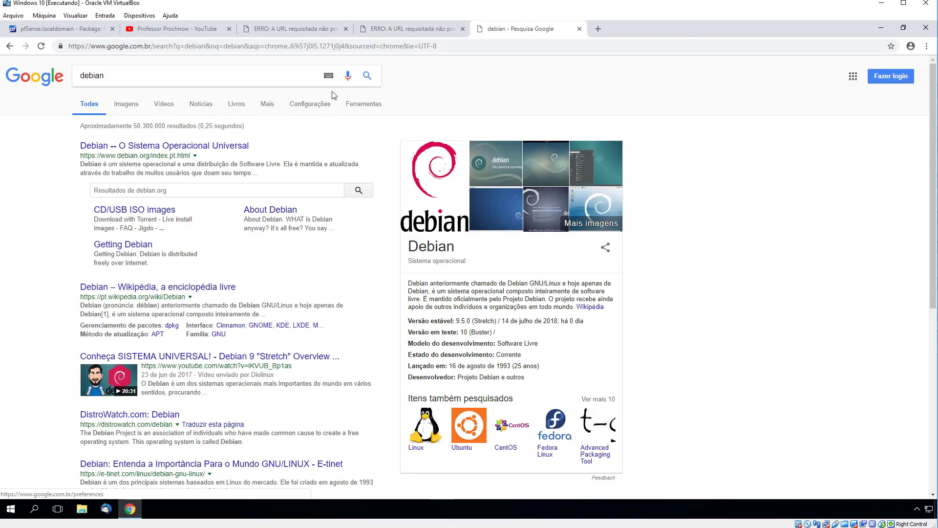
{"action": "left_click", "coordinate": [208, 152]}
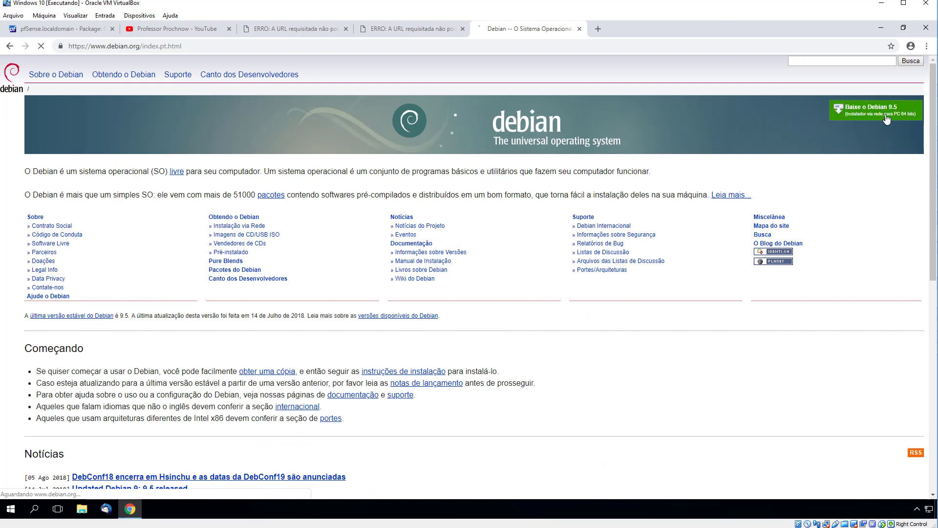
- Start downloading the Debian 9.5 network installer, check its speed in the browser's download list, and cancel it
{"action": "left_click", "coordinate": [877, 113]}
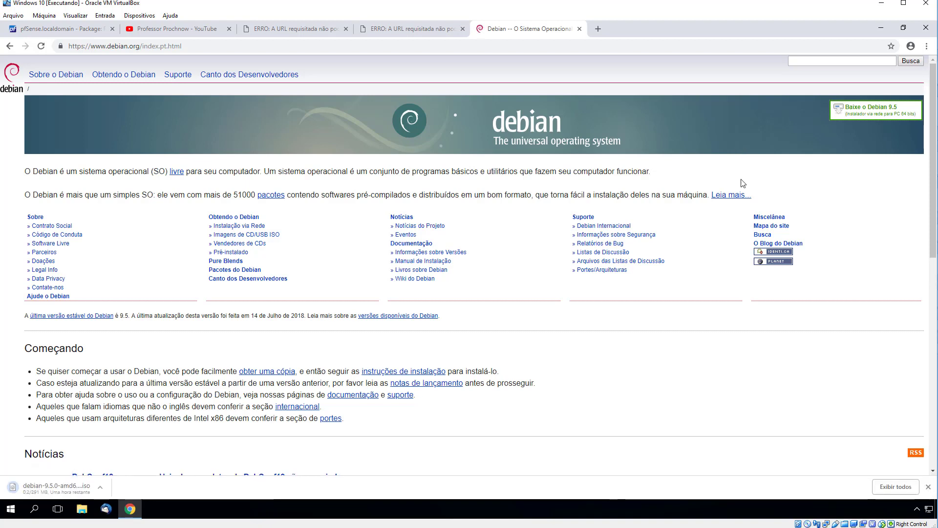
{"action": "left_click", "coordinate": [896, 486]}
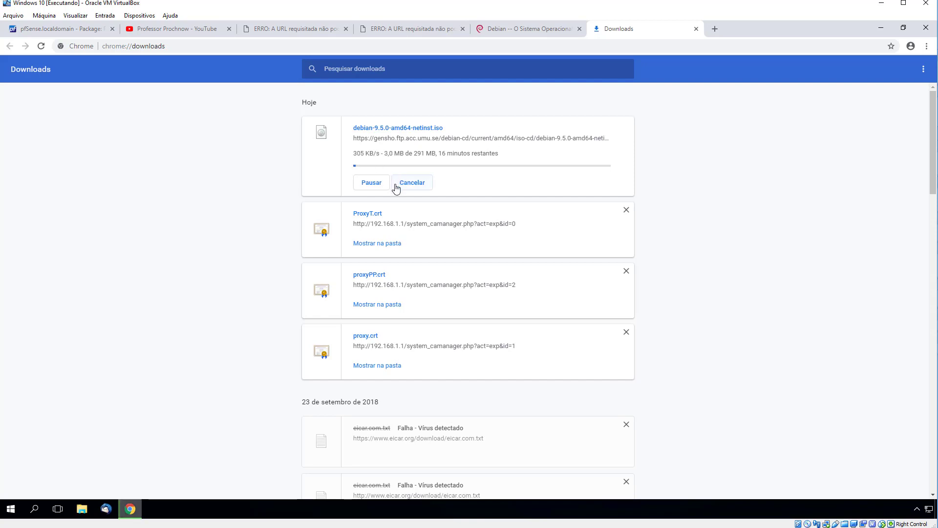
{"action": "left_click", "coordinate": [414, 183]}
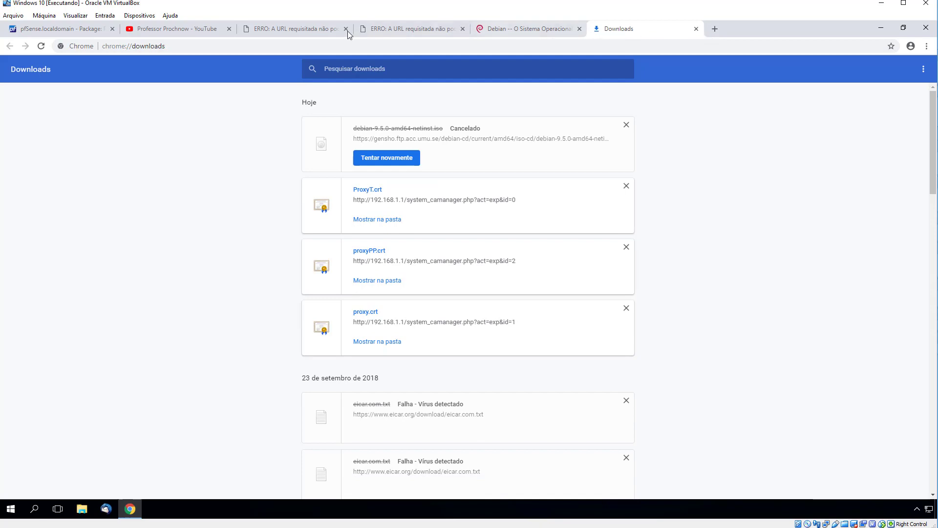
- Save Squid's traffic management settings with Overall Bandwidth Throttling at 50 kilobytes per second
{"action": "left_click", "coordinate": [87, 35]}
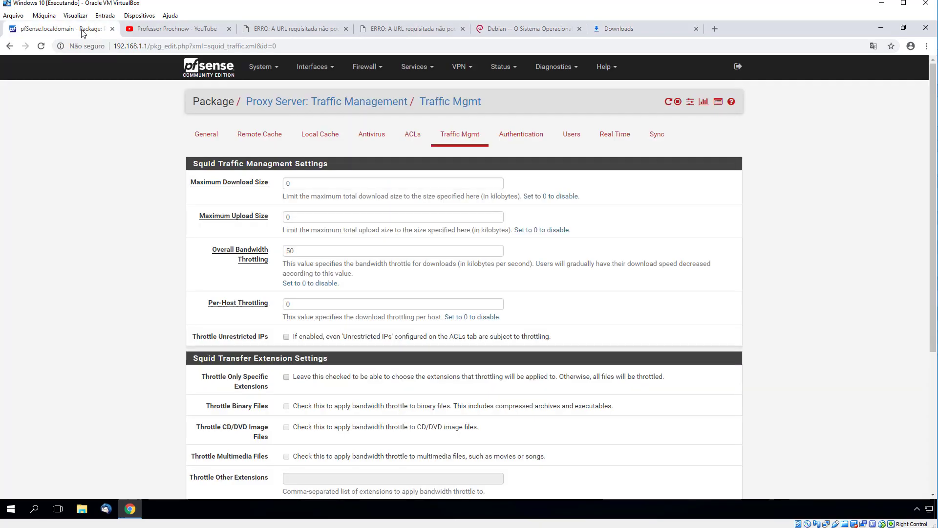
{"action": "left_click", "coordinate": [302, 251]}
{"action": "left_click", "coordinate": [270, 247]}
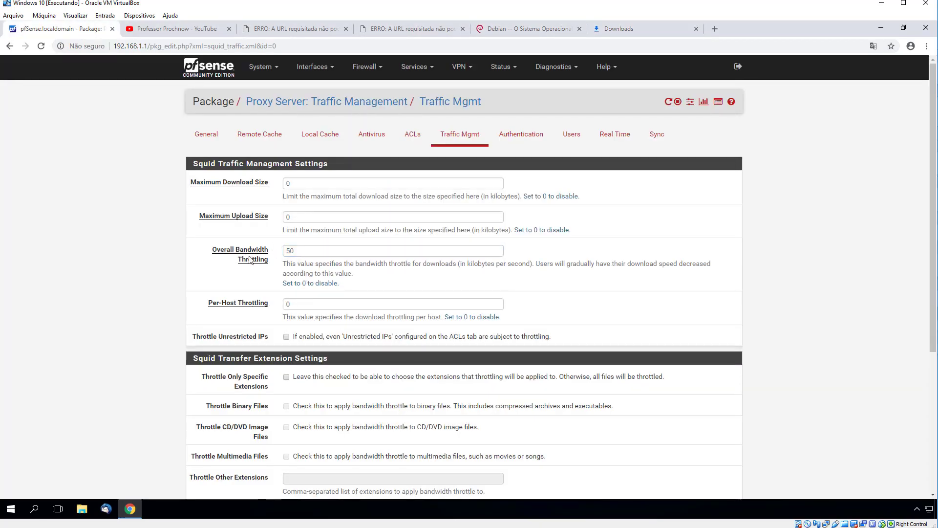
{"action": "scroll", "coordinate": [211, 275], "scroll_direction": "down", "scroll_amount": 4}
{"action": "scroll", "coordinate": [211, 275], "scroll_direction": "down", "scroll_amount": 1}
{"action": "left_click", "coordinate": [308, 445]}
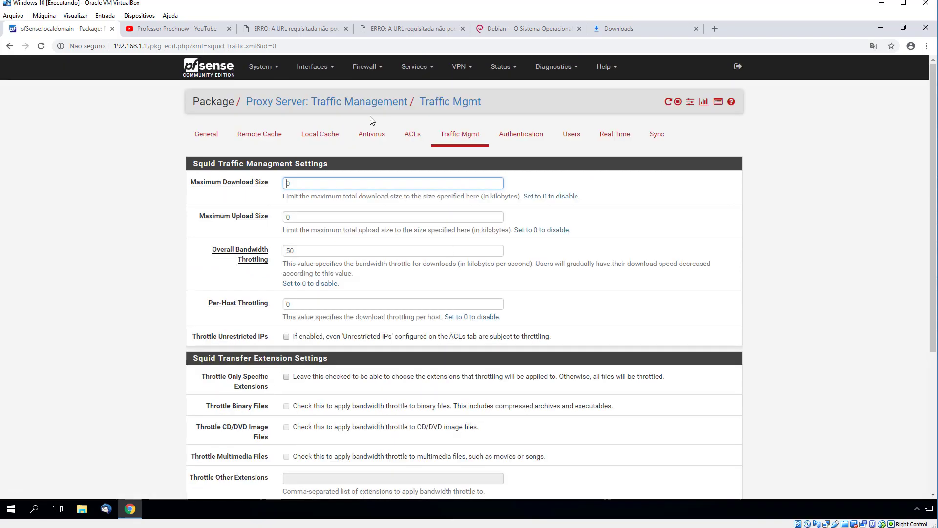
- Download the Debian 9.5 installer again and compare its speed with Squid's Overall Bandwidth Throttling setting
{"action": "left_click", "coordinate": [527, 32]}
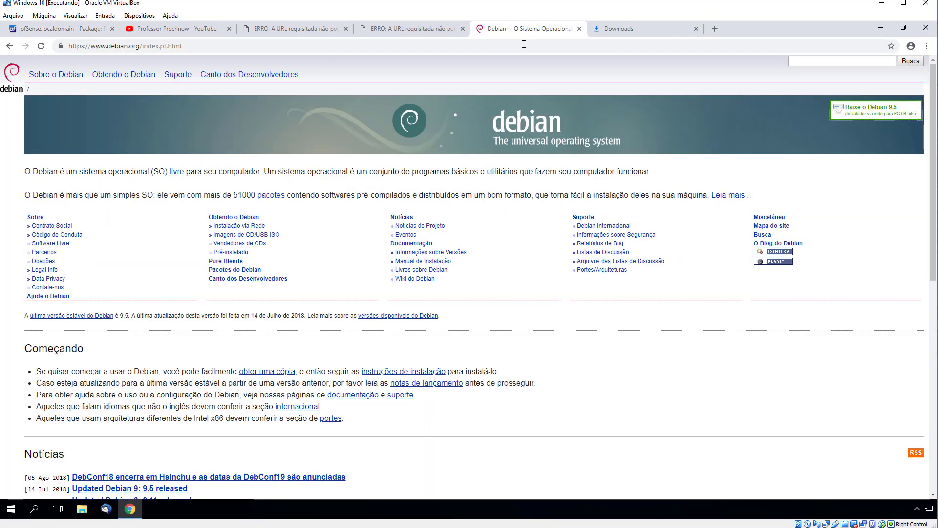
{"action": "left_click", "coordinate": [849, 120]}
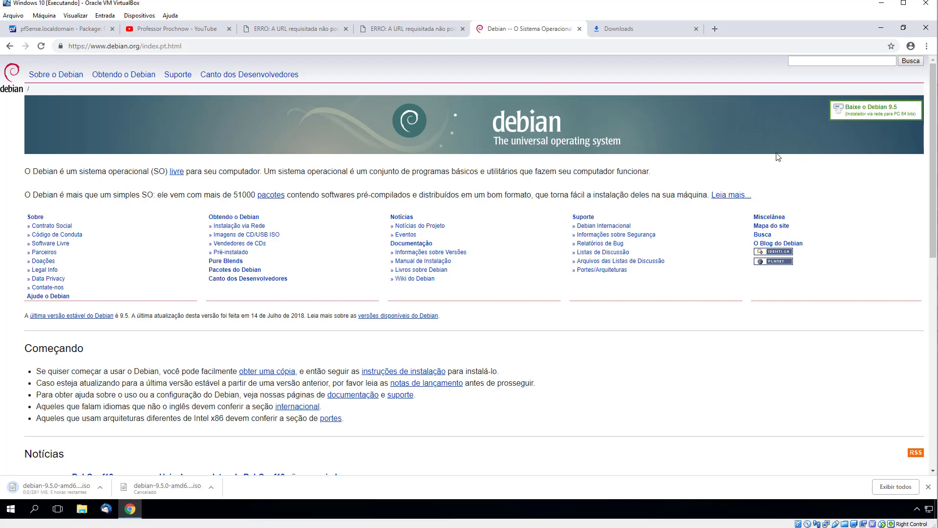
{"action": "left_click", "coordinate": [653, 25]}
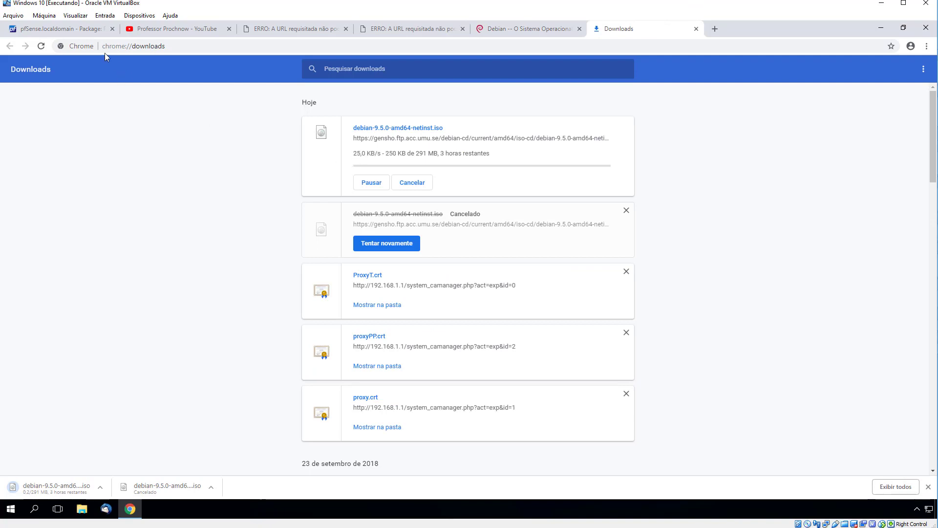
{"action": "left_click", "coordinate": [62, 32]}
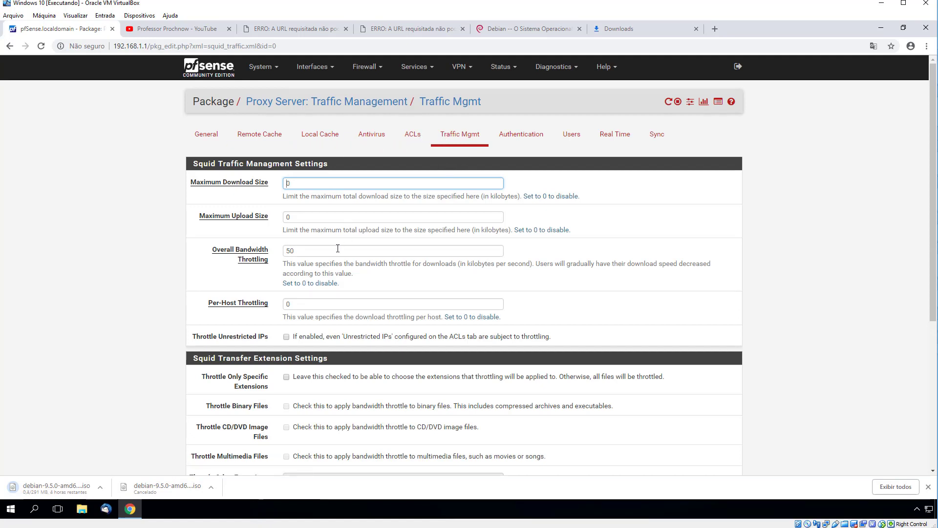
{"action": "left_click", "coordinate": [541, 30]}
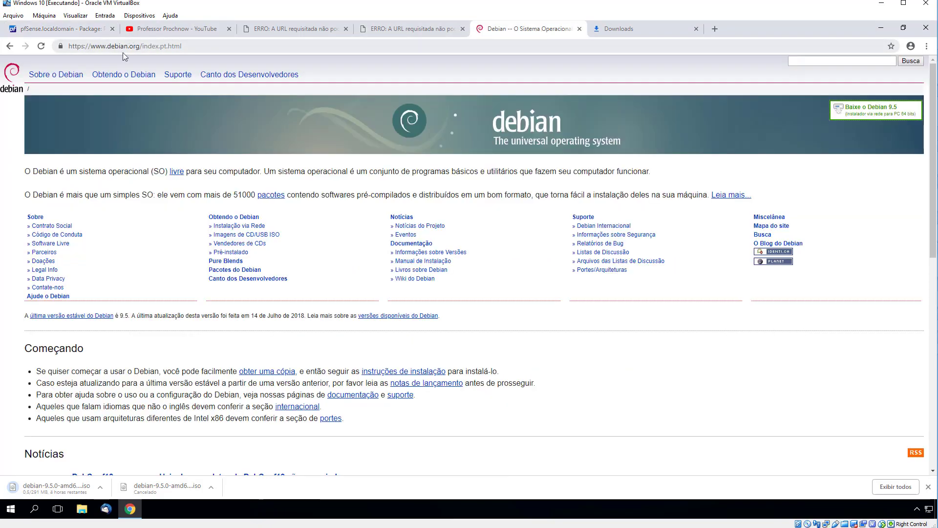
{"action": "left_click", "coordinate": [655, 35]}
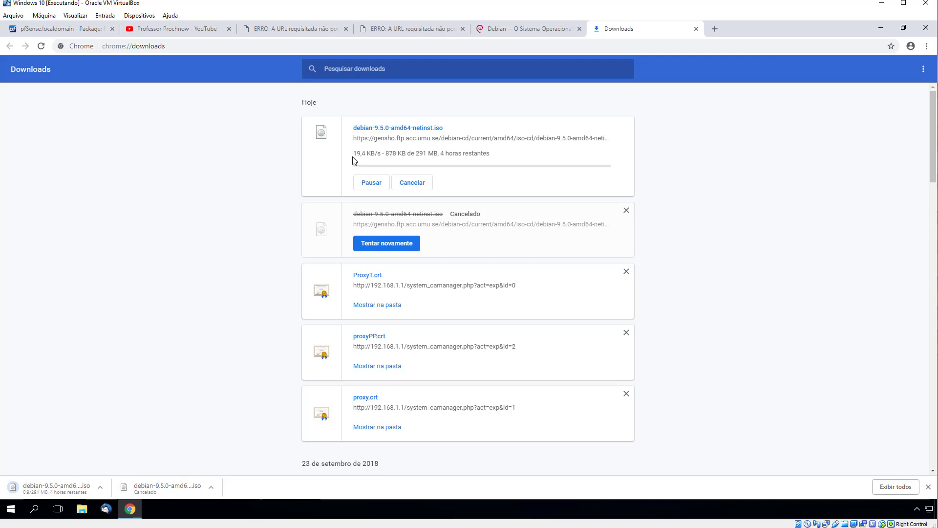
- Open Squid's General settings in pfSense and cancel the running Debian installer download
{"action": "left_click", "coordinate": [77, 32]}
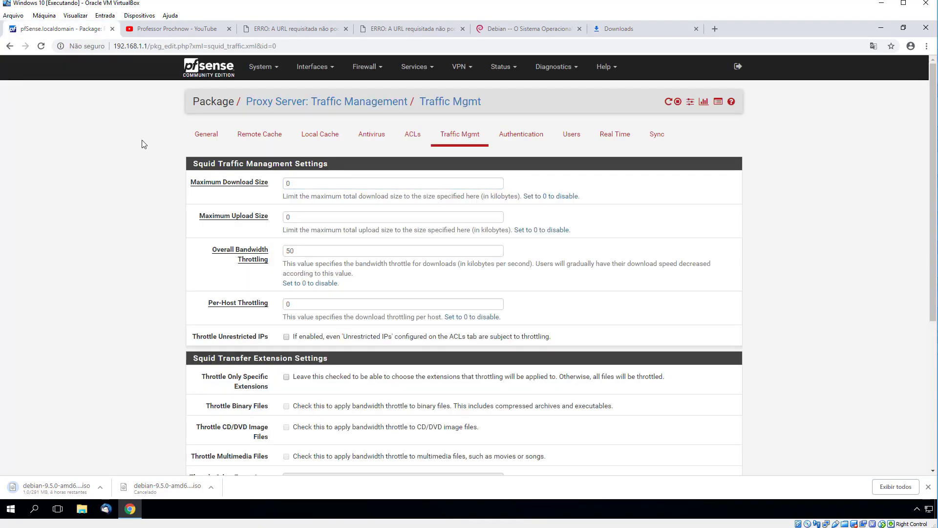
{"action": "left_click", "coordinate": [202, 138]}
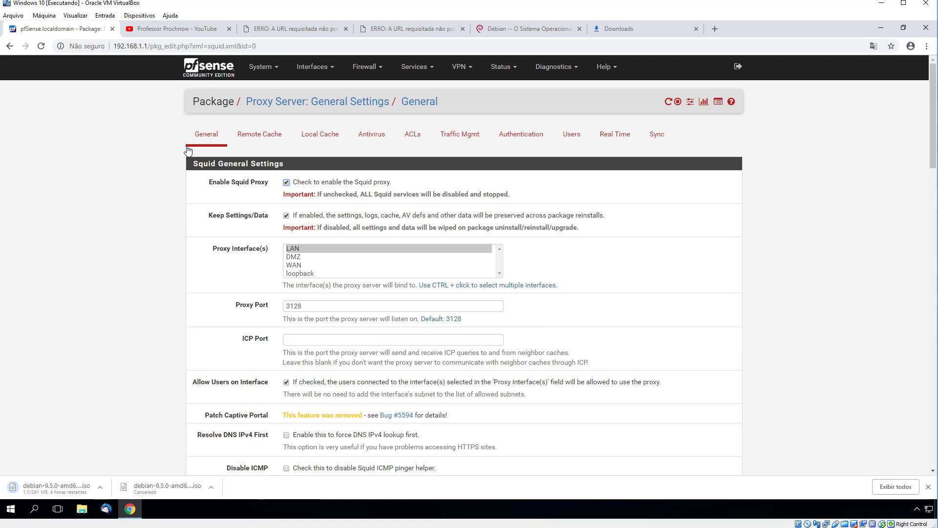
{"action": "left_click", "coordinate": [654, 31]}
{"action": "left_click", "coordinate": [415, 181]}
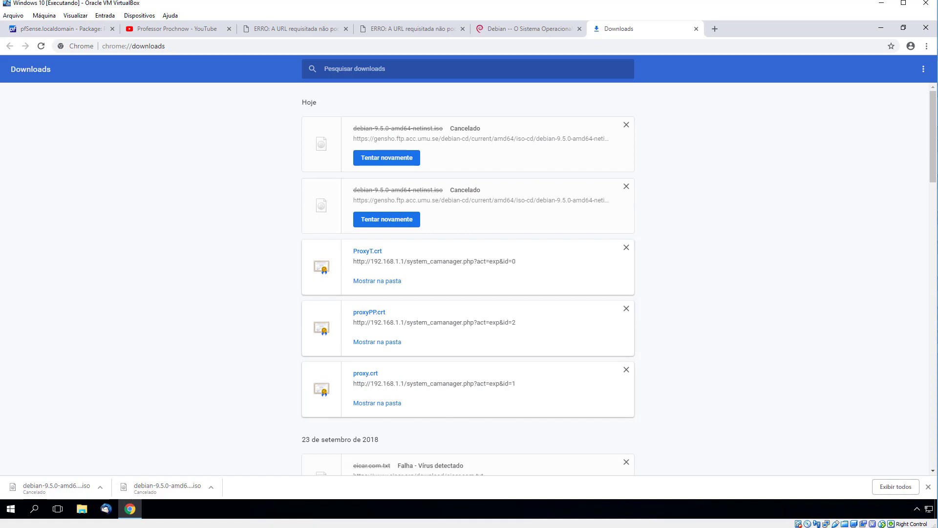